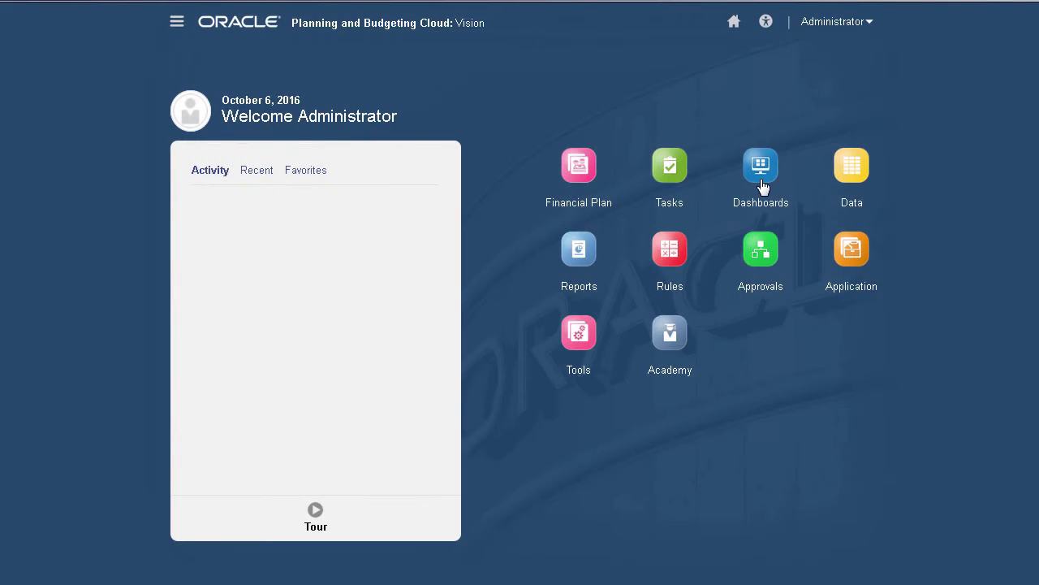
- Create a new dashboard named 'Product Revenue Forecast Dashboard'
left_click(761, 171)
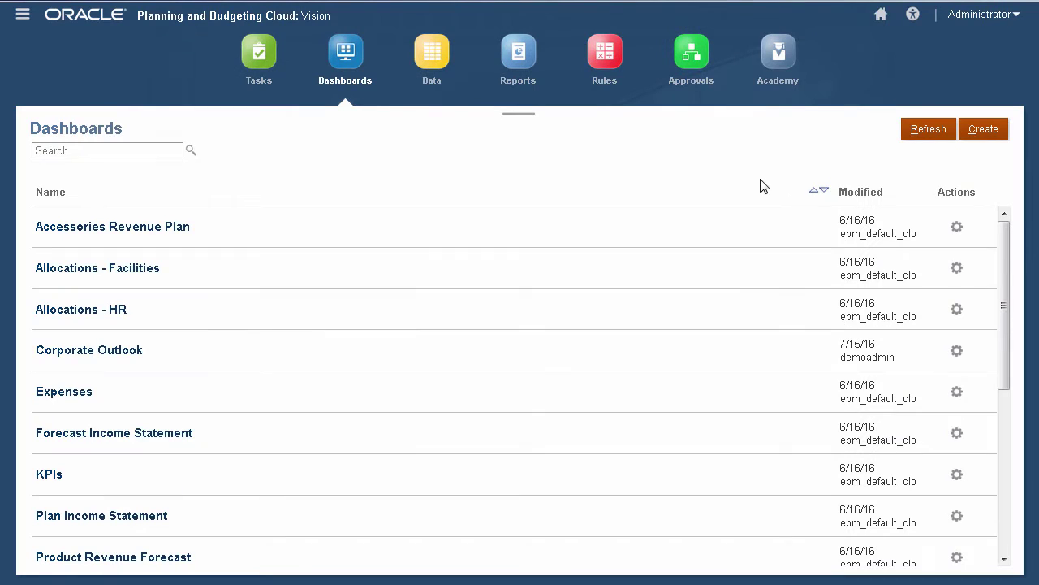
left_click(989, 134)
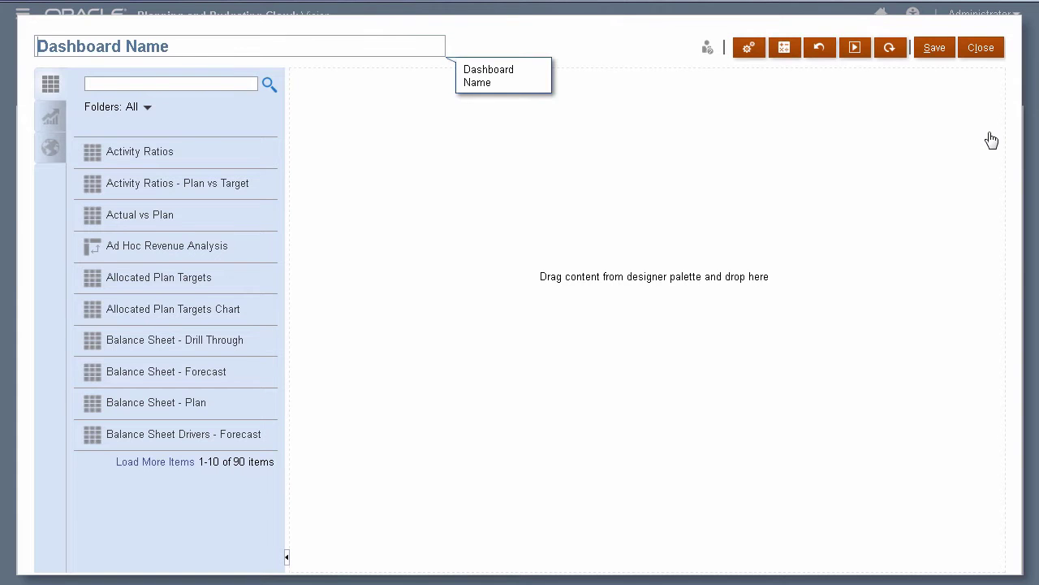
left_click(368, 45)
type("Product Rev")
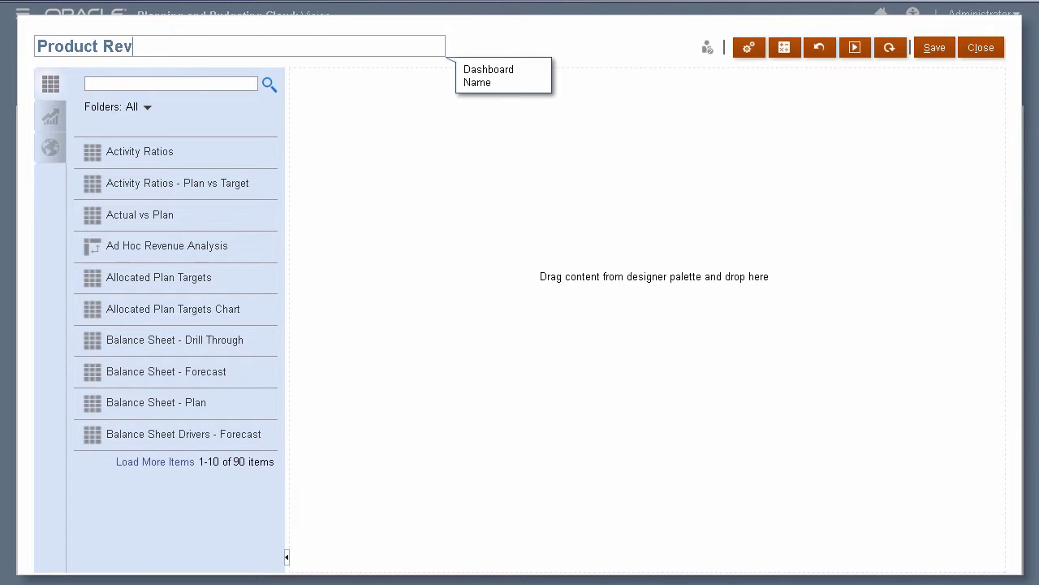
type("enue Forecast Dashboard")
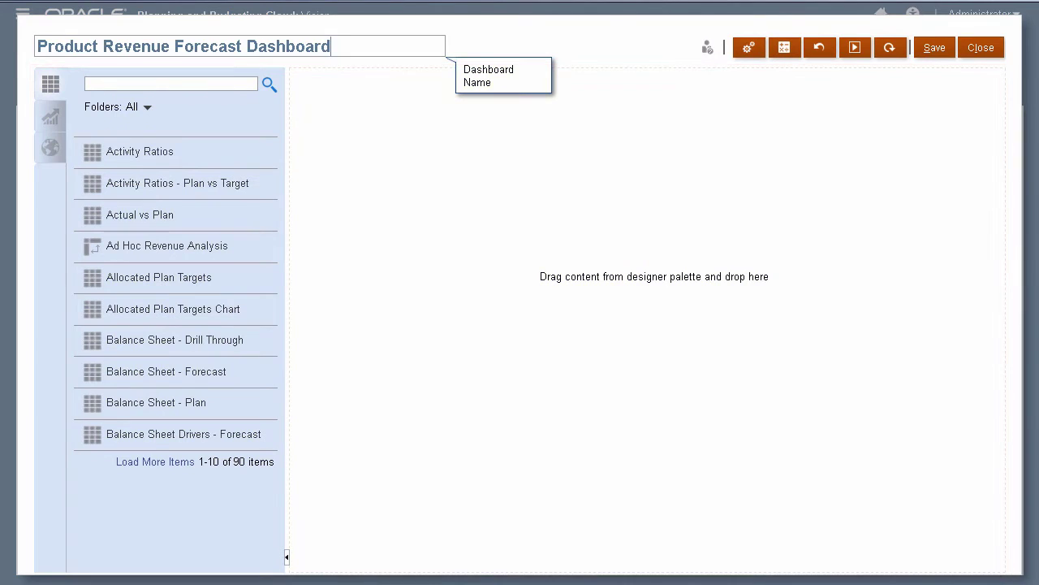
- Review the dashboard's layout settings, then save the empty dashboard
left_click(748, 47)
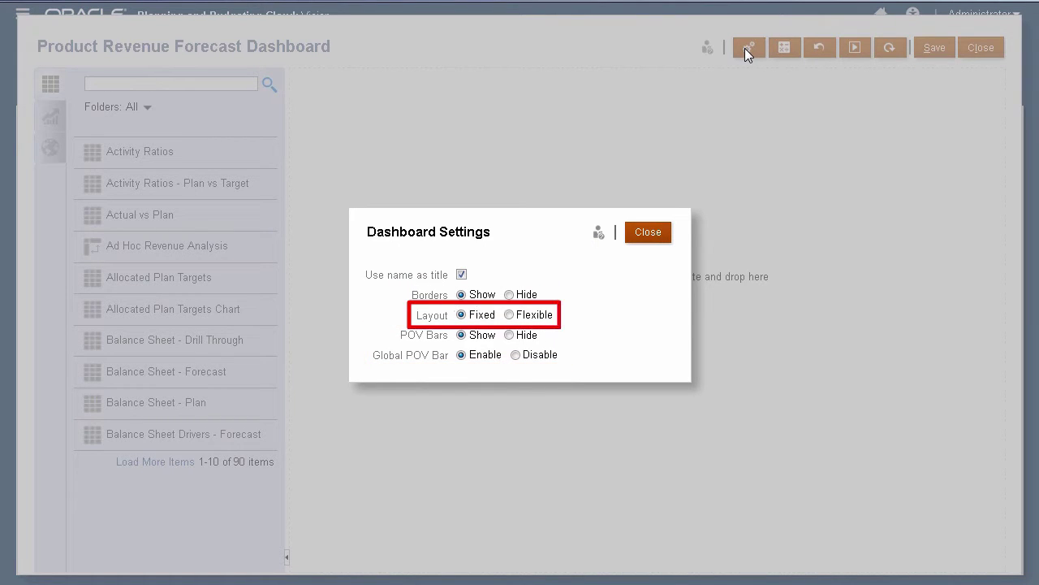
left_click(650, 236)
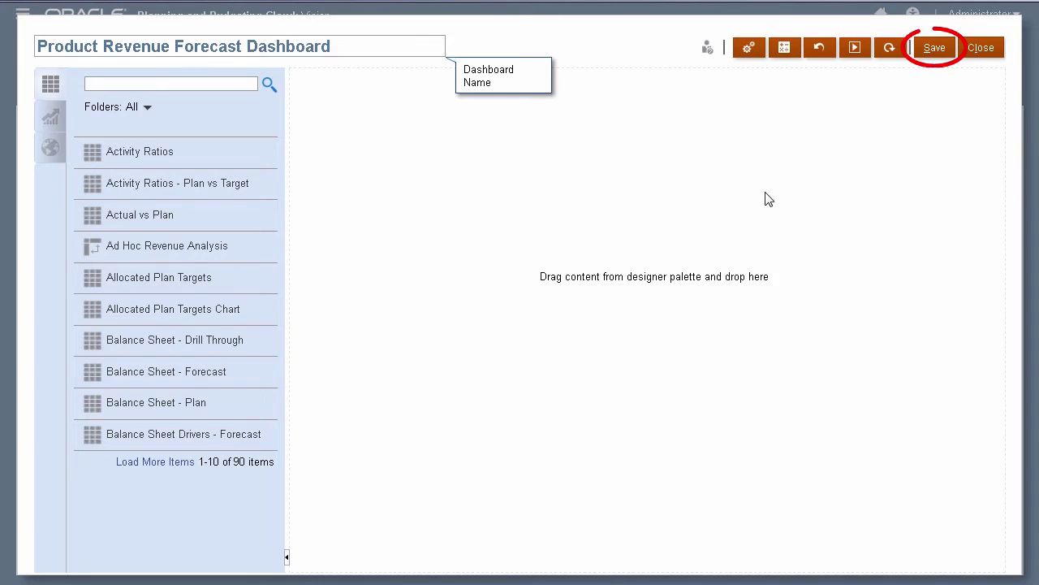
left_click(942, 51)
left_click(600, 174)
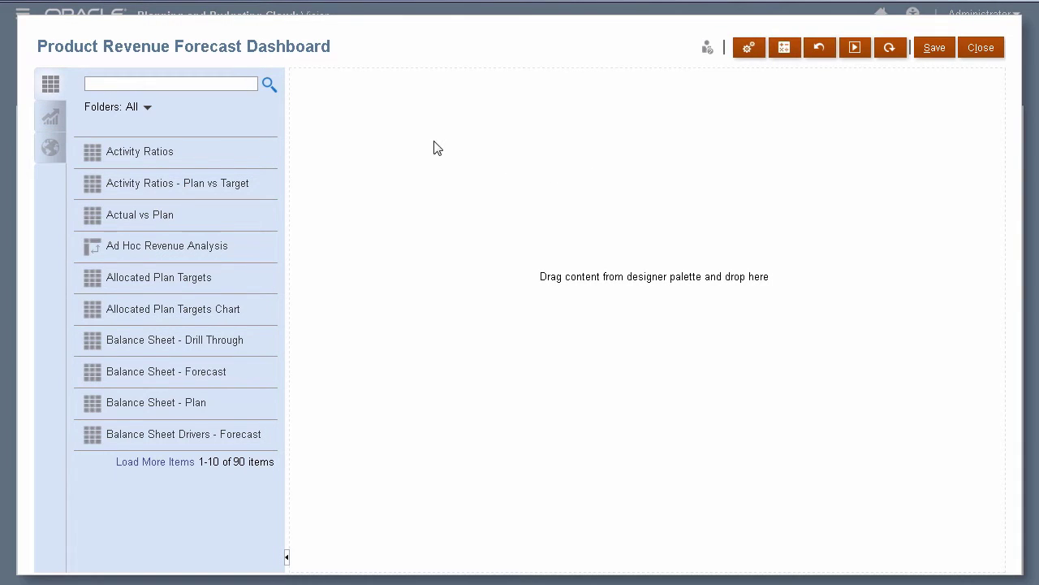
- Add the Revenue Assumptions form and the Revenue Trends Forecast form below it
left_click(221, 82)
type("Reve")
type("nue")
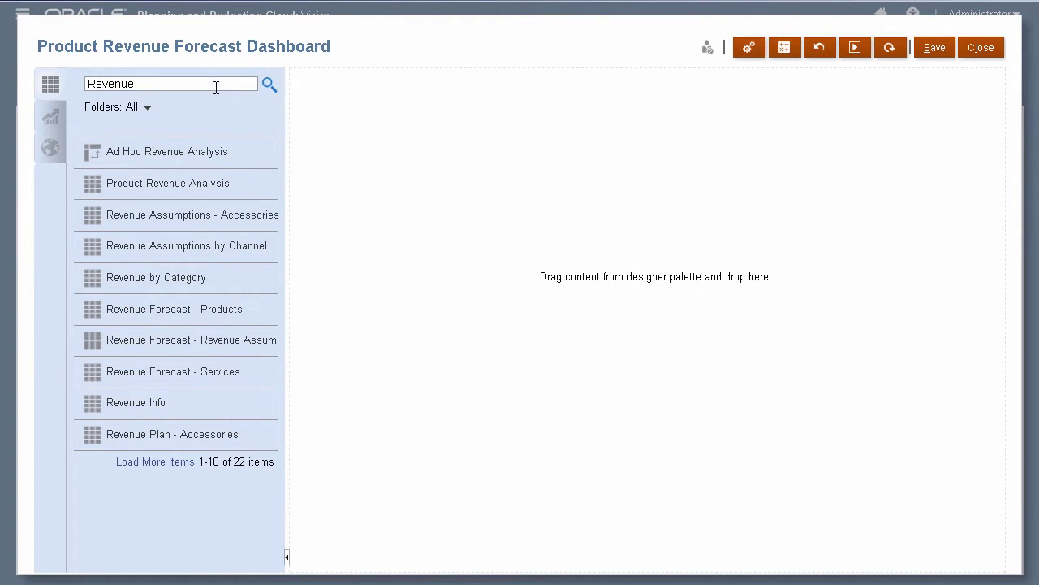
left_click_drag(203, 344, 501, 146)
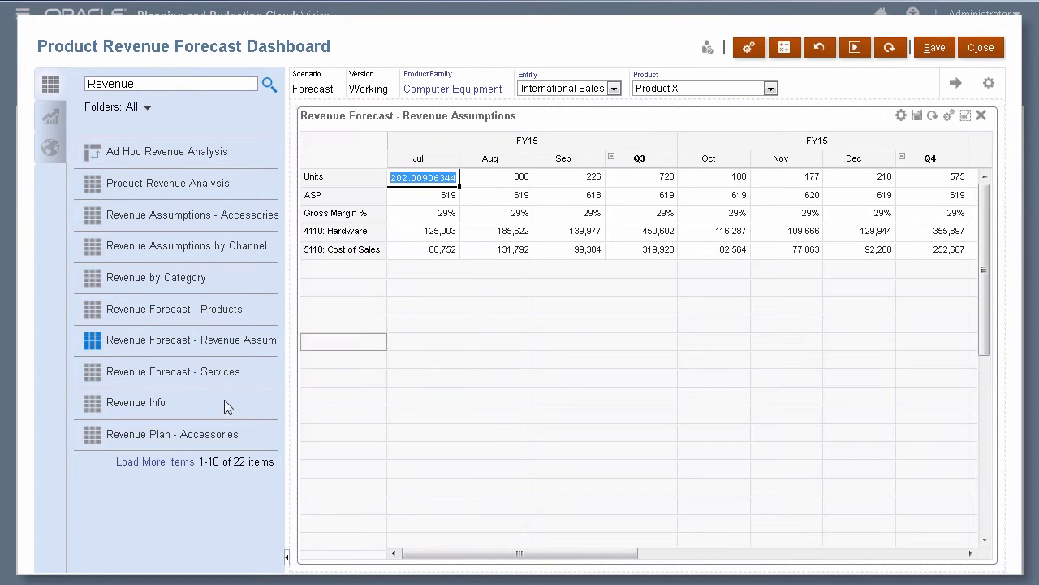
left_click(176, 463)
left_click_drag(261, 556, 351, 569)
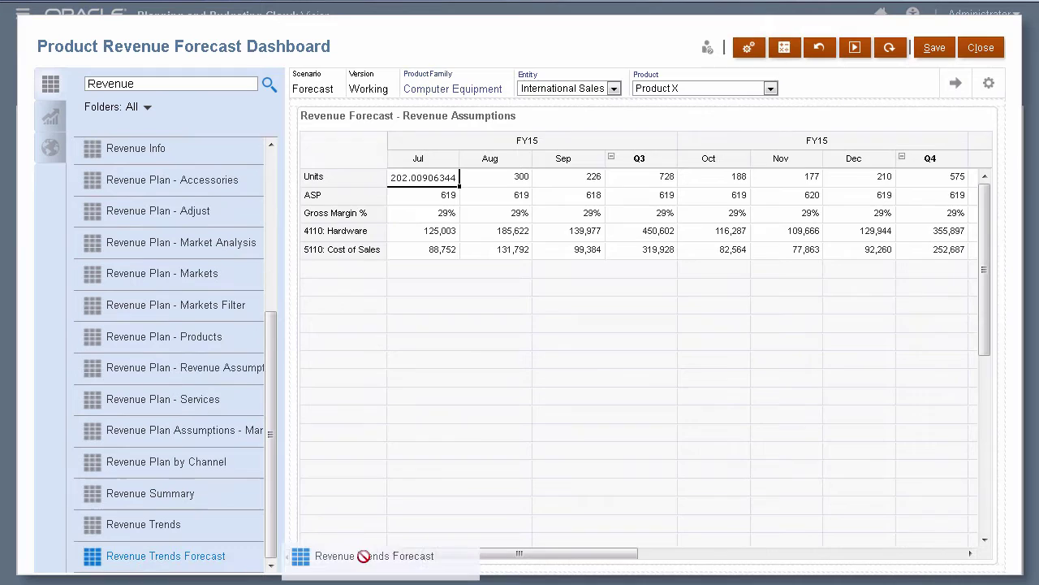
- Add the Gross Margin Forecast form beside Revenue Trends Forecast
double_click(111, 84)
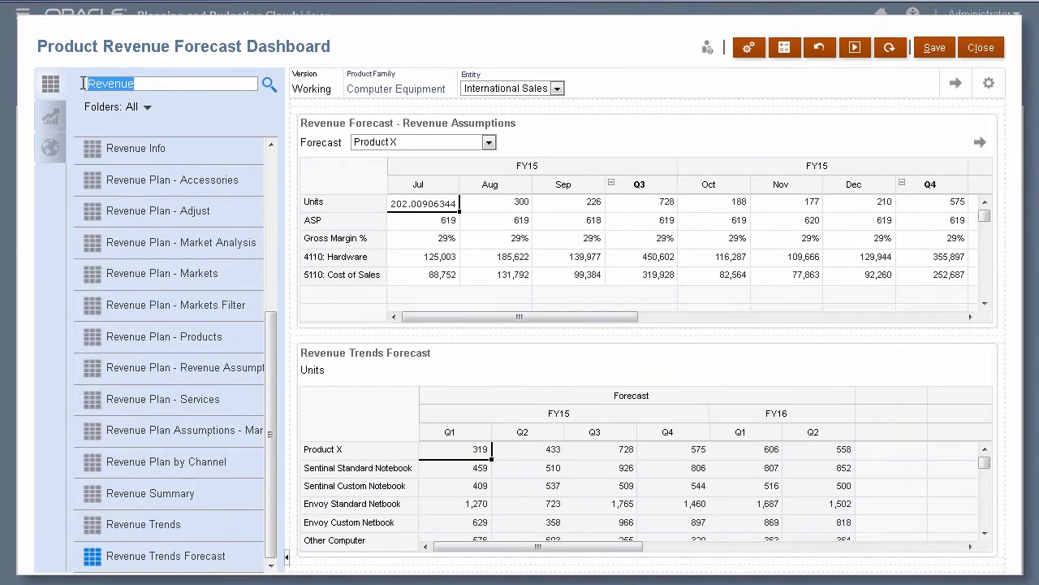
type("Gross Margin")
key("Return")
left_click_drag(160, 151, 1005, 424)
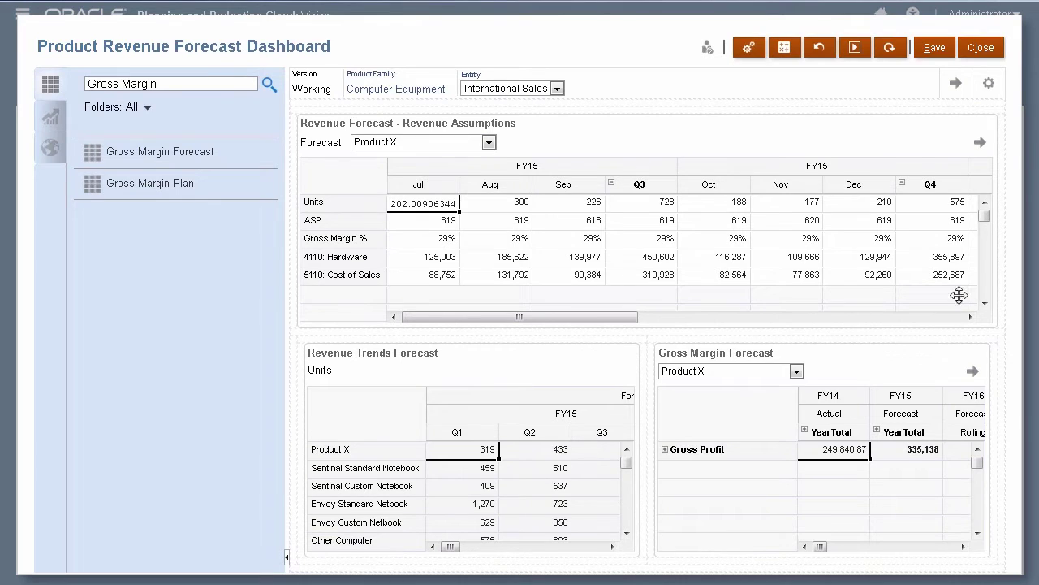
mouse_move(910, 148)
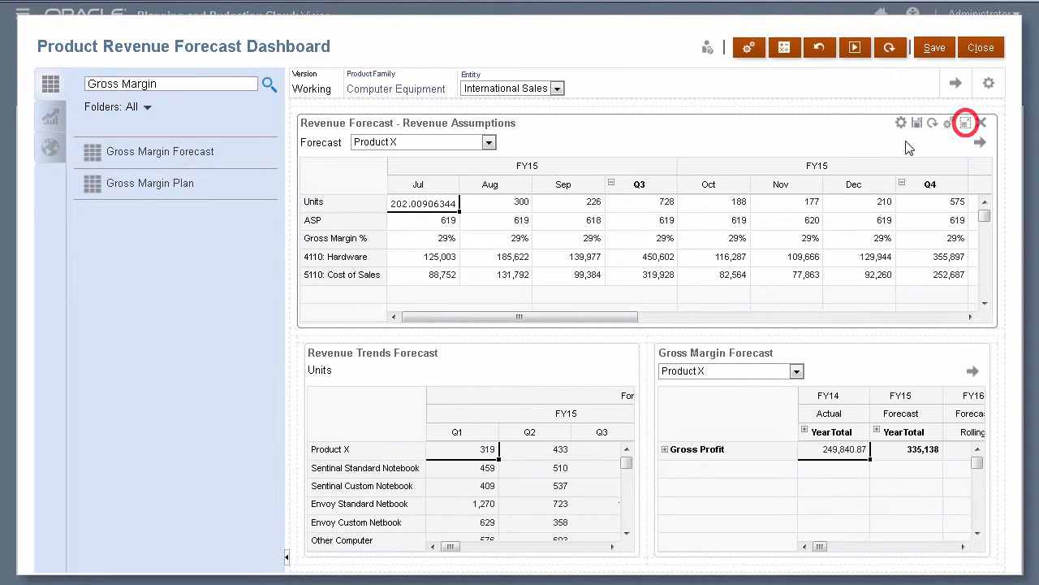
left_click(964, 128)
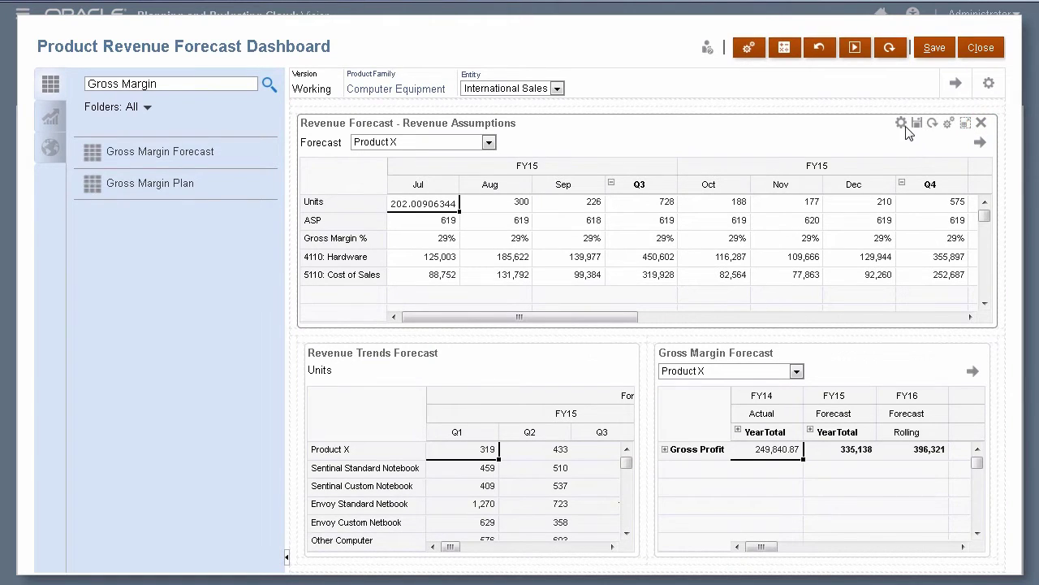
left_click(902, 123)
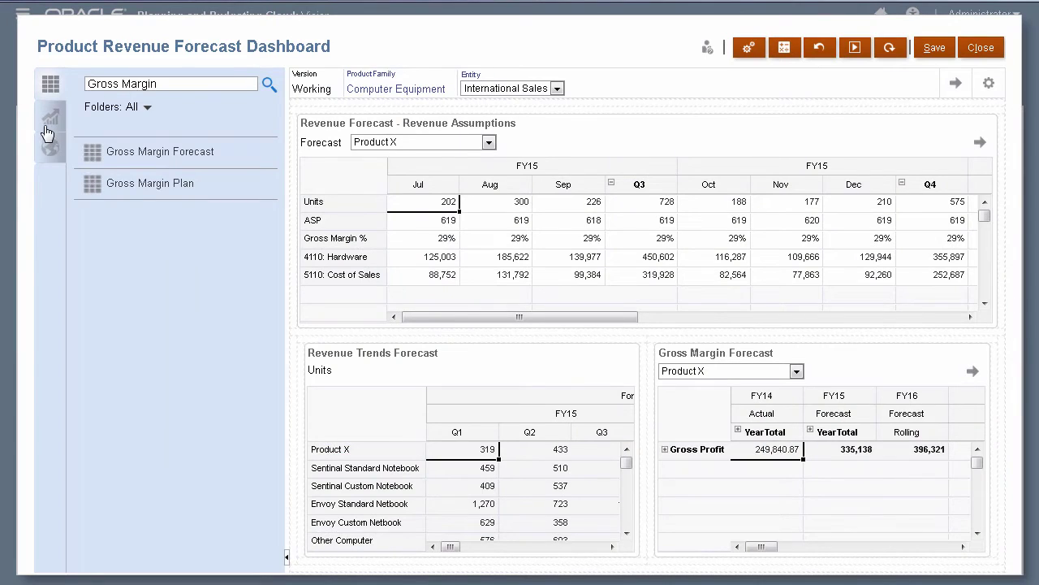
- Add a line chart above the grid, sourcing data from the Revenue Trends Forecast form
left_click(50, 120)
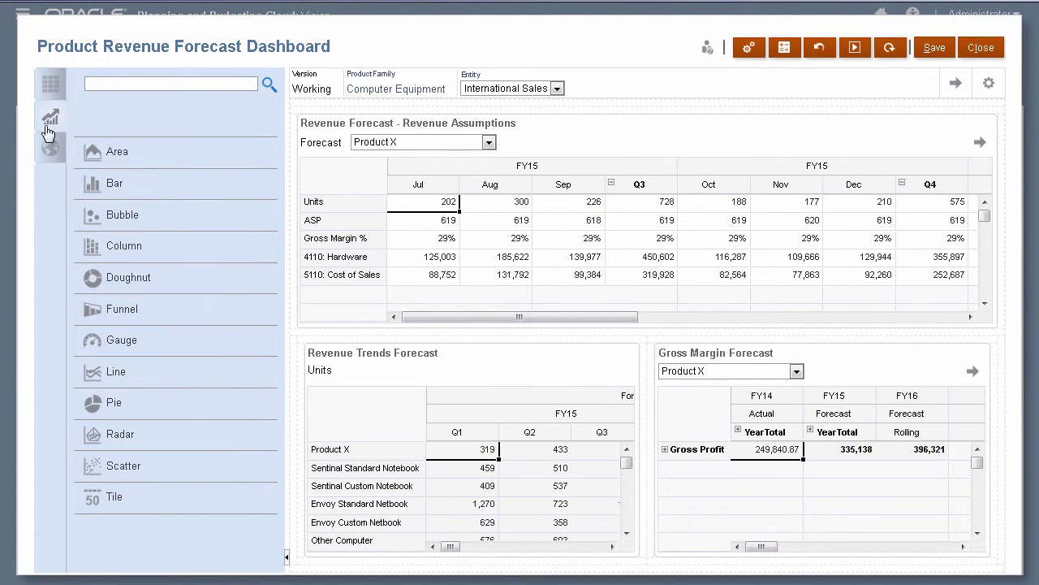
left_click_drag(114, 371, 325, 350)
mouse_move(471, 397)
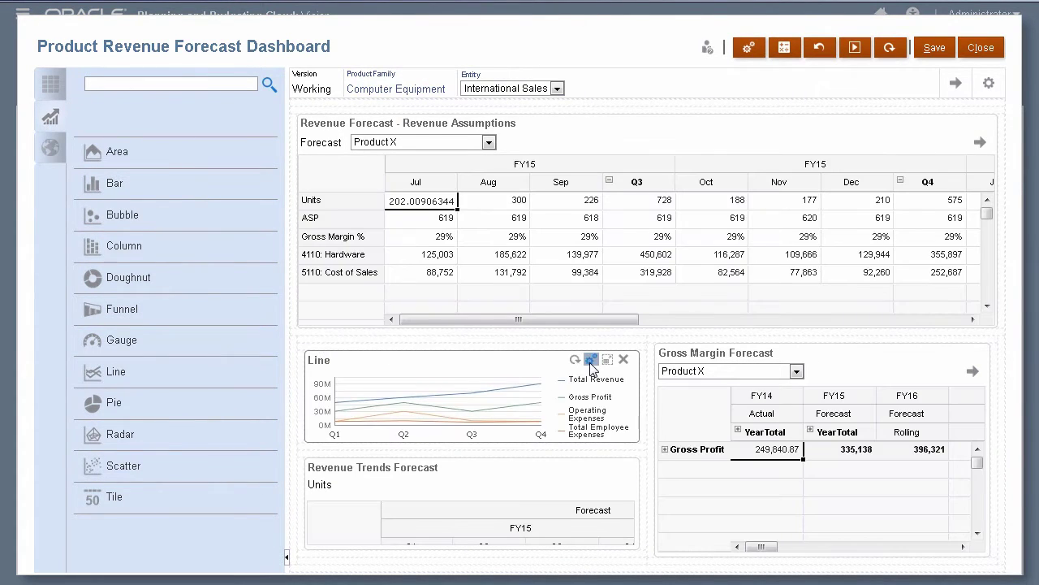
left_click(591, 362)
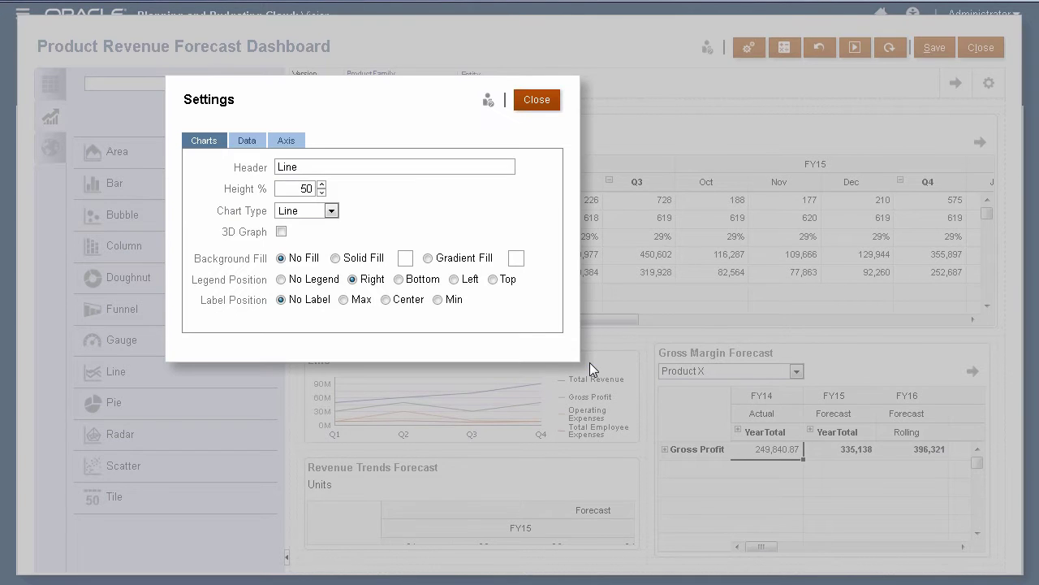
left_click(247, 144)
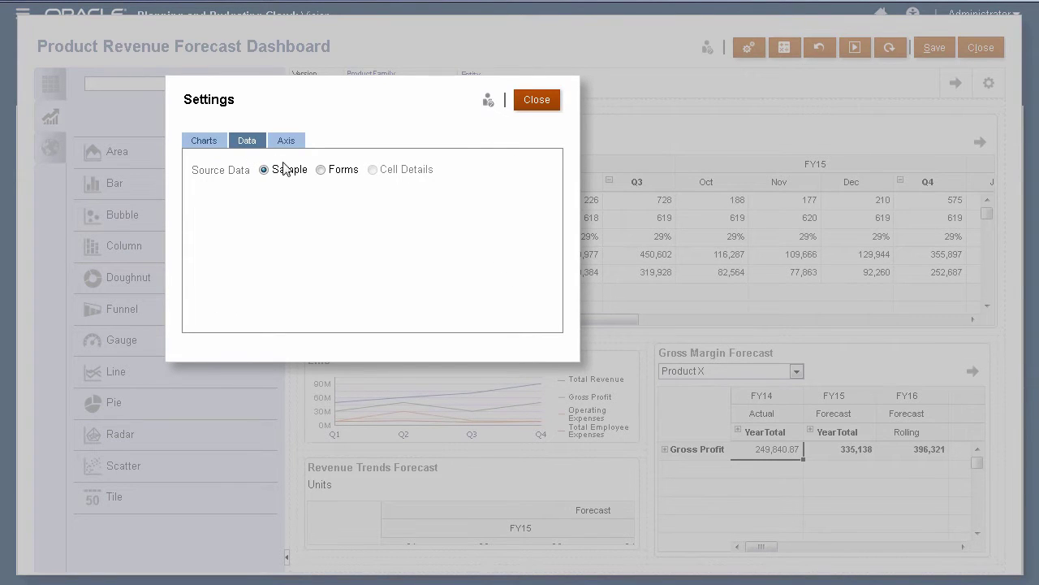
left_click(321, 170)
left_click(255, 221)
type("Revenue Trends")
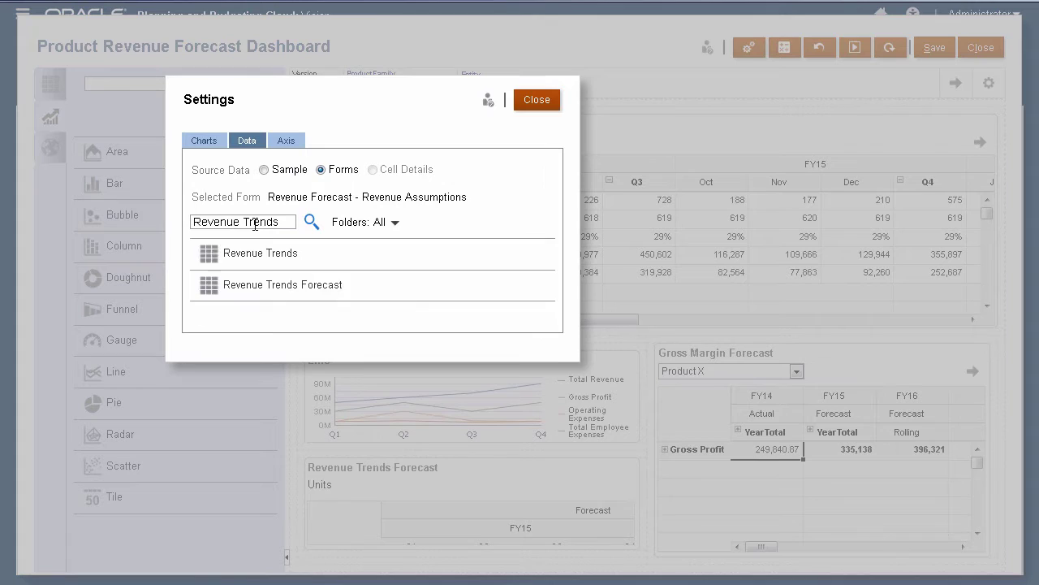
left_click(313, 285)
- Save the dashboard with the new line chart
left_click(540, 102)
left_click(932, 48)
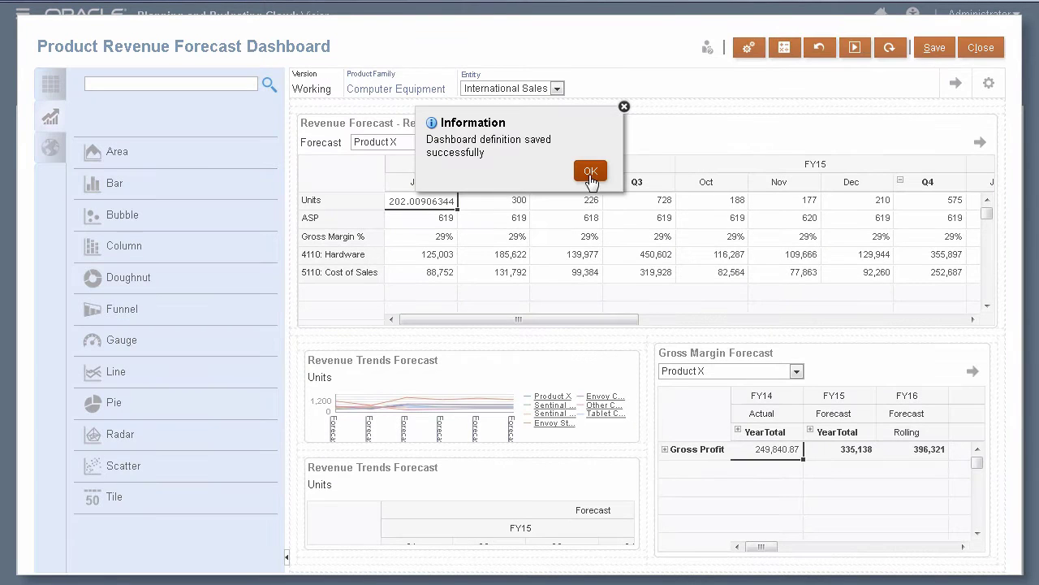
left_click(589, 170)
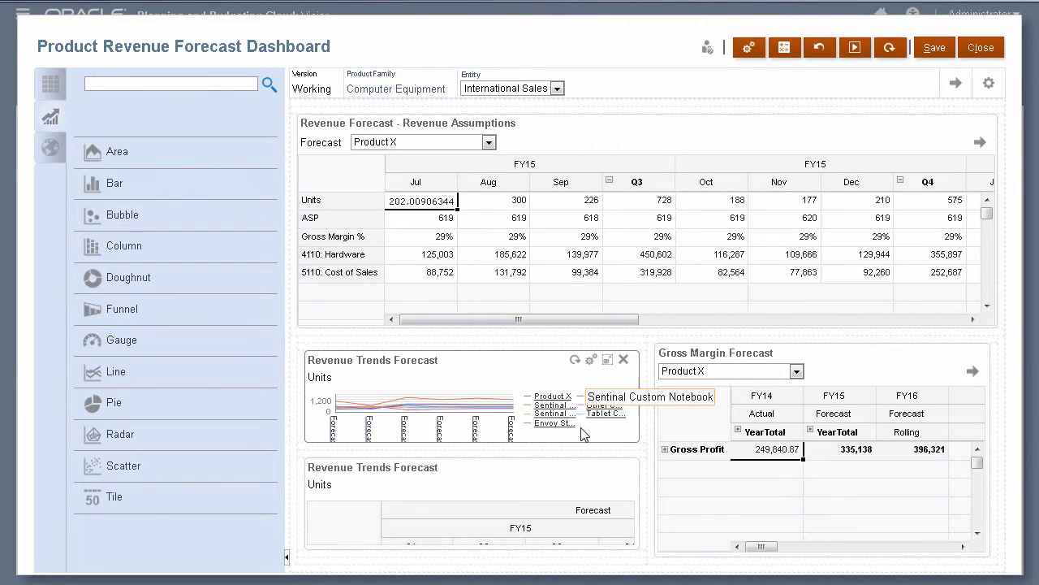
- Set the lower Revenue Trends Forecast panel's chart type to Line
mouse_move(471, 500)
left_click(591, 468)
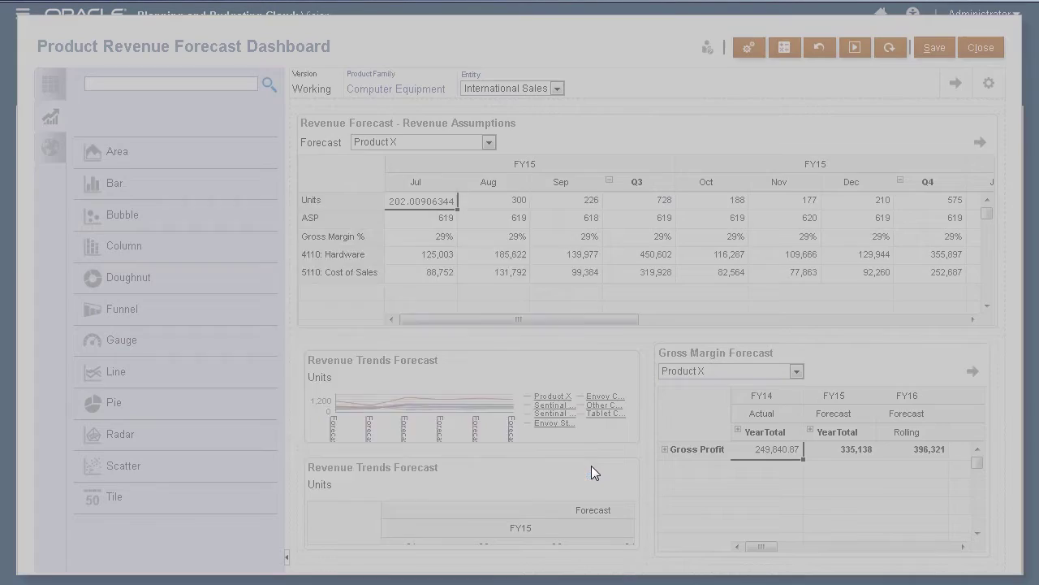
left_click(307, 318)
left_click(286, 421)
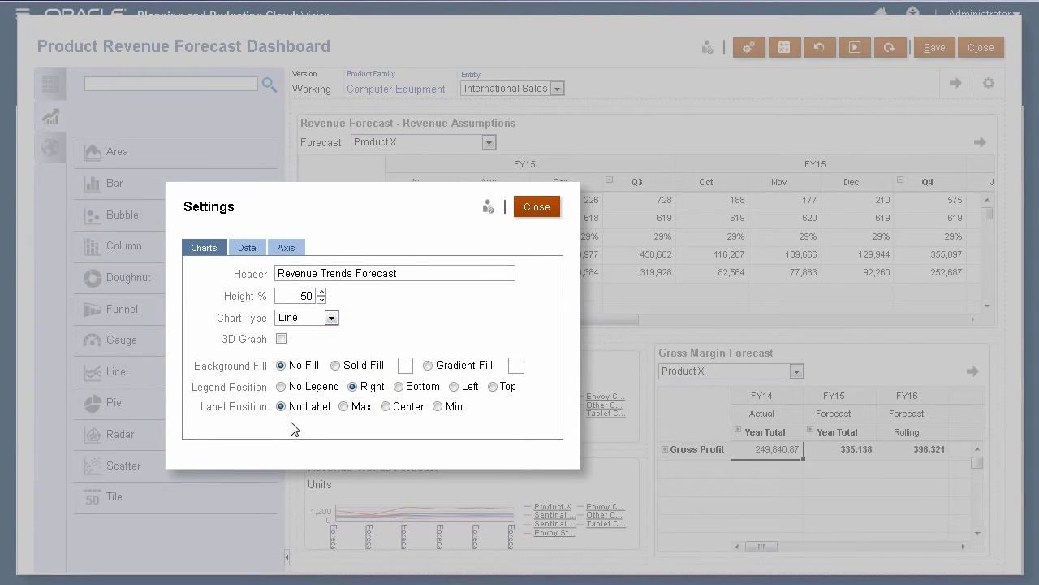
left_click(291, 248)
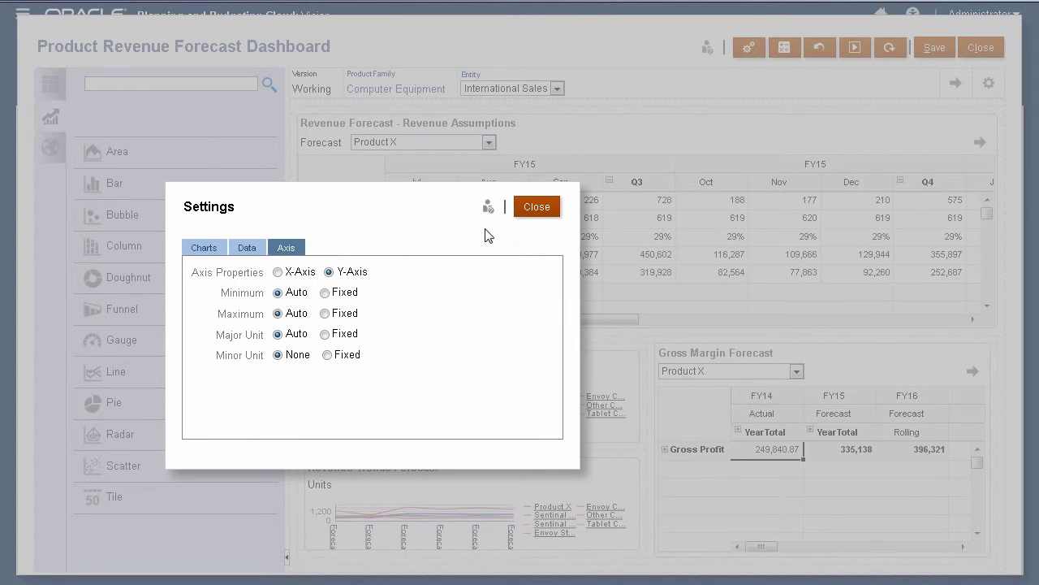
left_click(548, 211)
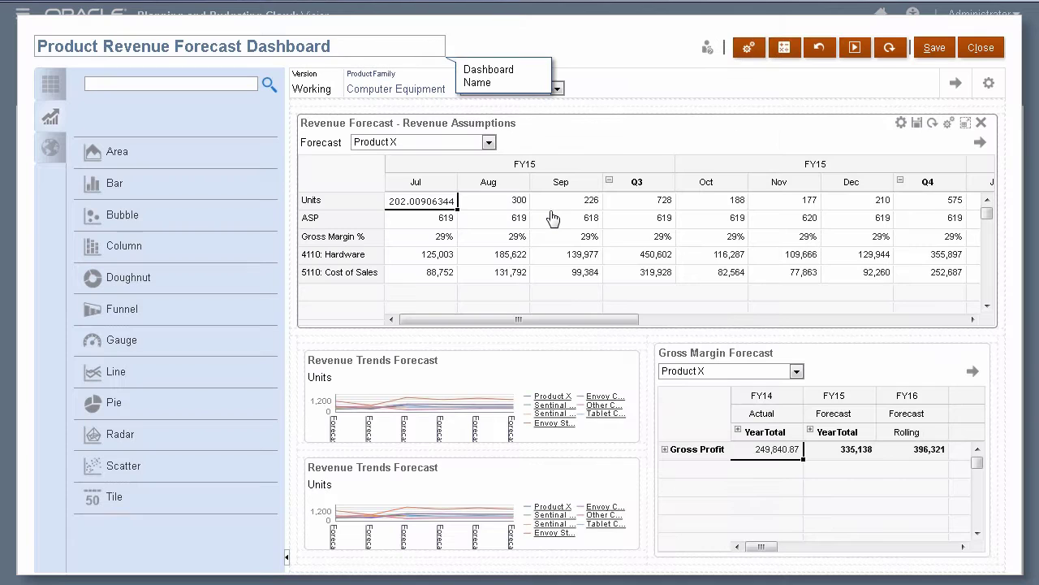
left_click(454, 337)
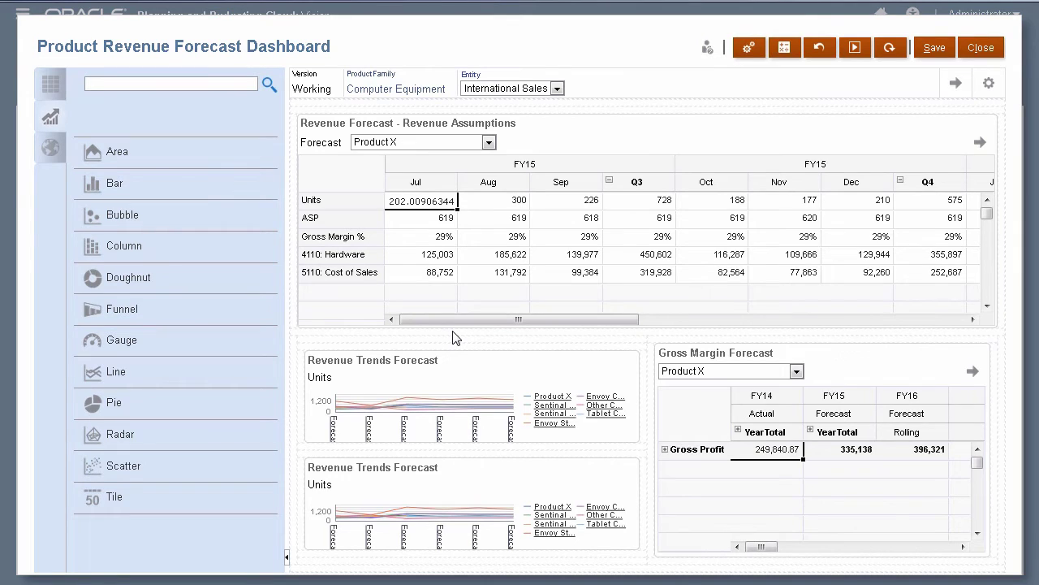
- Set the Gross Margin Forecast panel's chart type to Bar
left_click(941, 355)
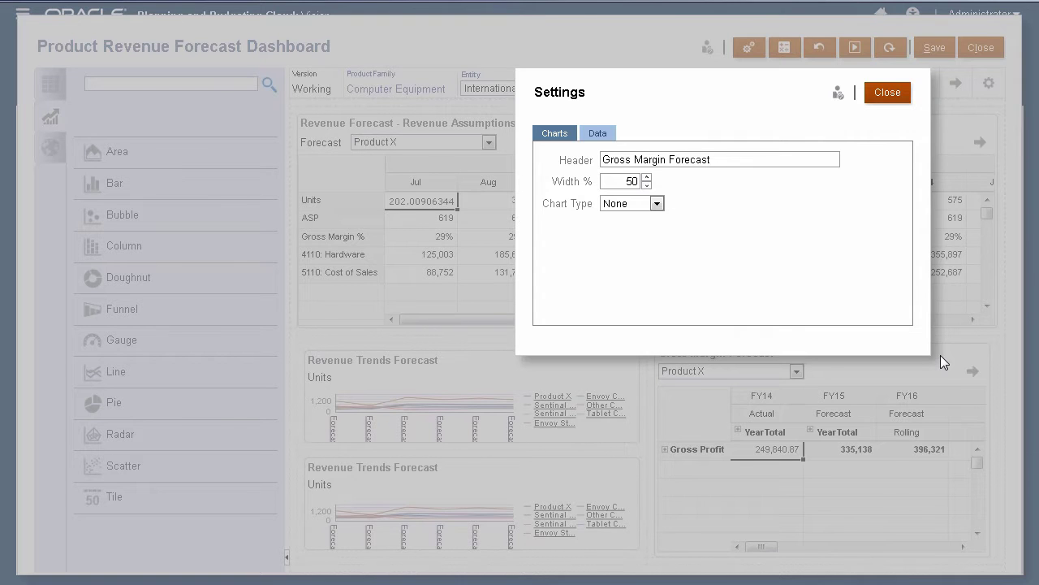
left_click(657, 204)
left_click(627, 236)
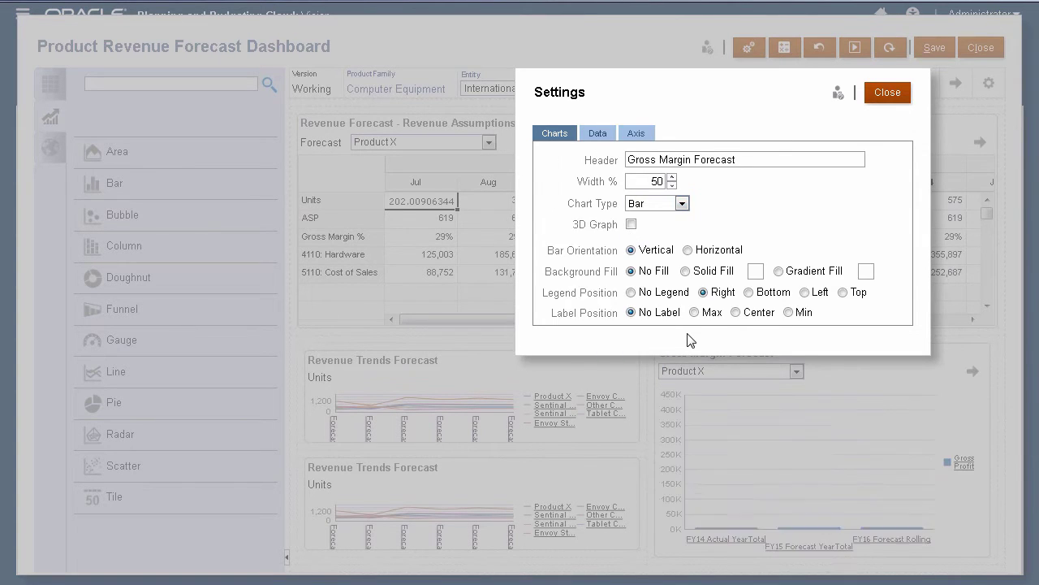
left_click(888, 96)
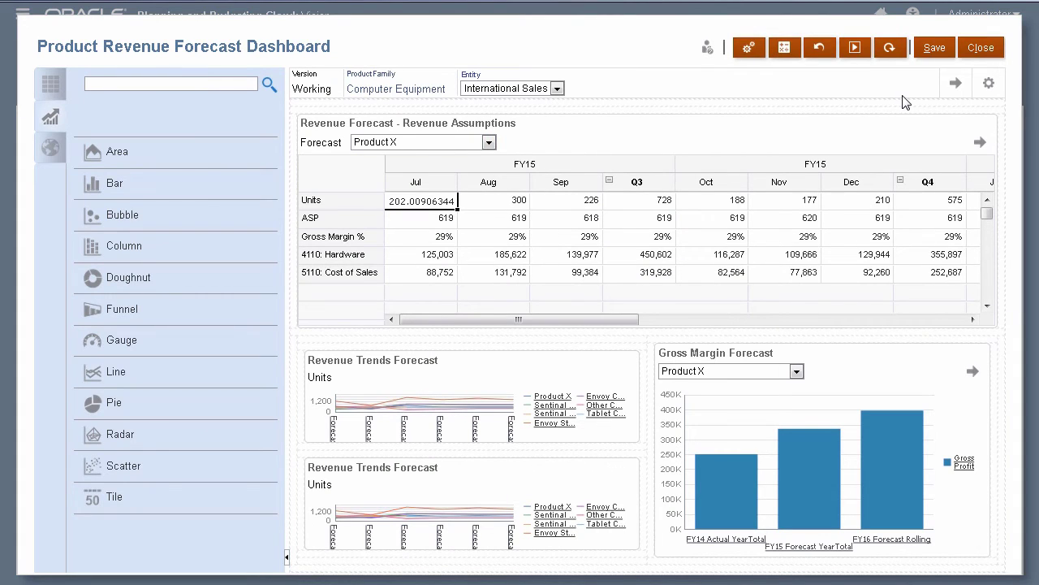
- Add a 'Revenue Tracking Plan' commentary reading 'Revenue Forecast tracked daily.' at the top
left_click(50, 148)
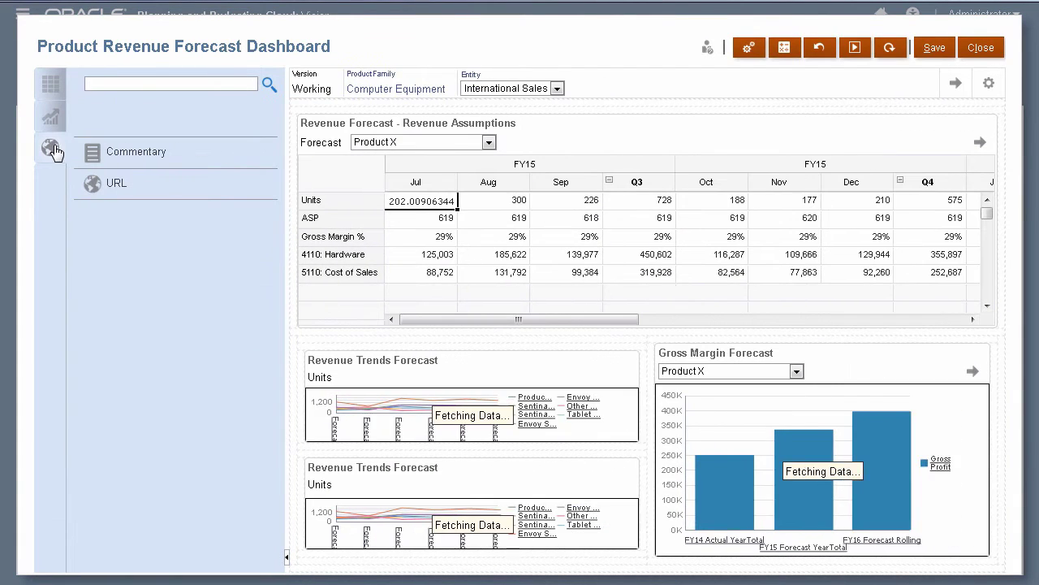
left_click_drag(186, 157, 325, 118)
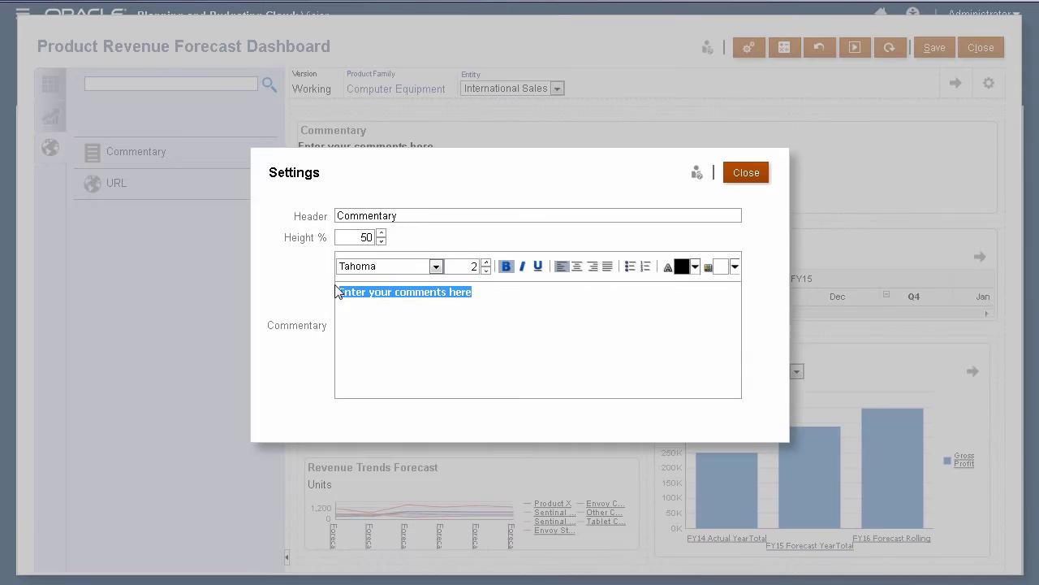
type("Revenue Forecast tracked daily.")
double_click(318, 201)
type("Revenue Tracking Plan")
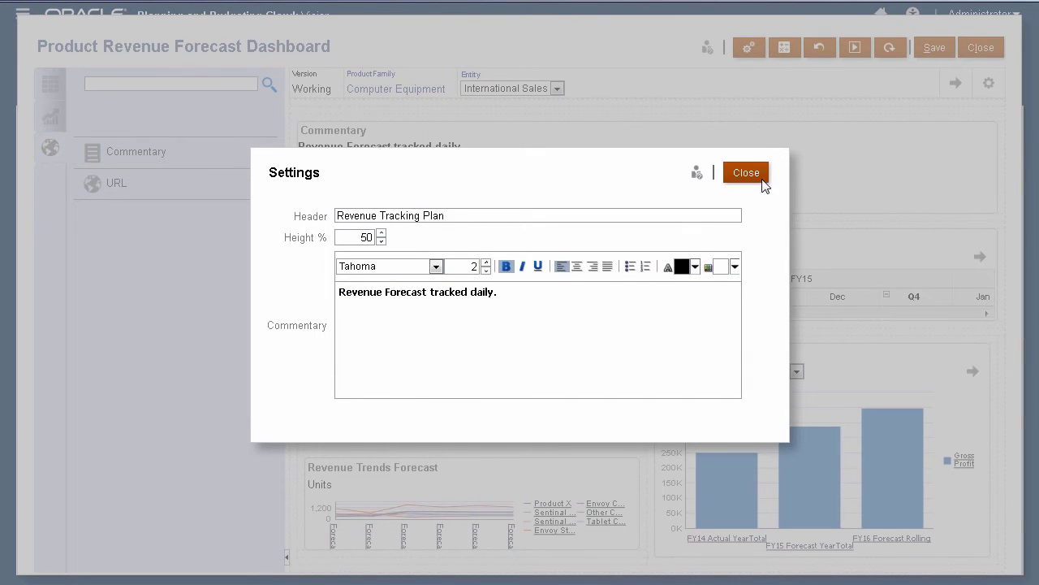
left_click(762, 178)
- Remove the commentary and duplicate Revenue Trends chart, then dismiss Business Rules without adding one
left_click(986, 132)
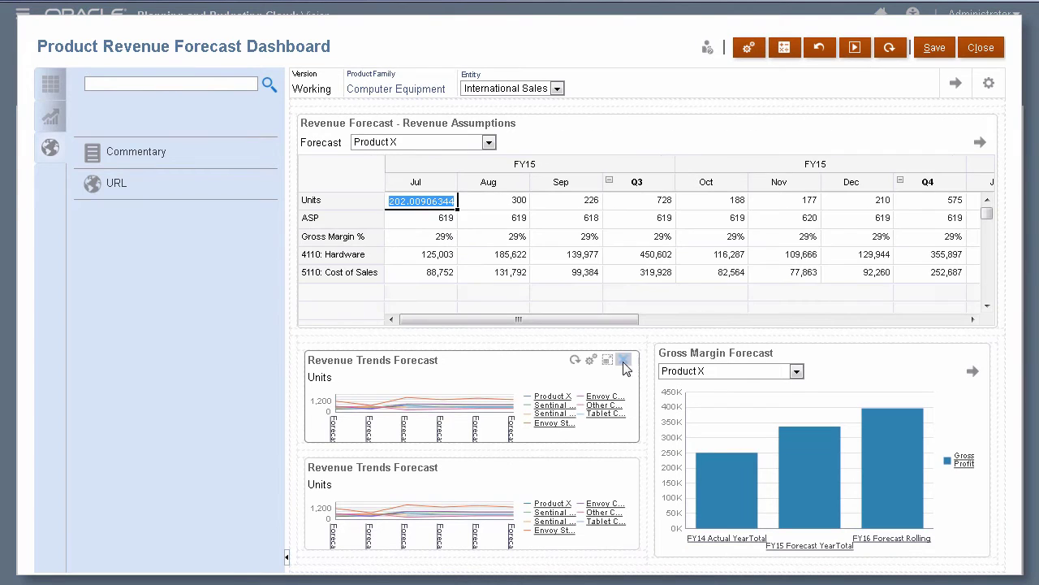
left_click(624, 362)
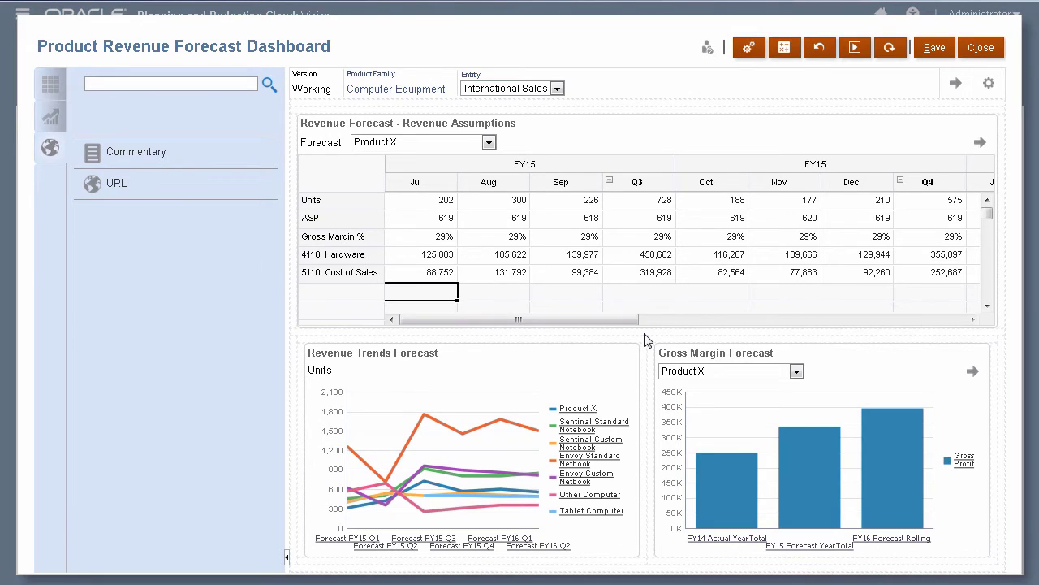
left_click(786, 48)
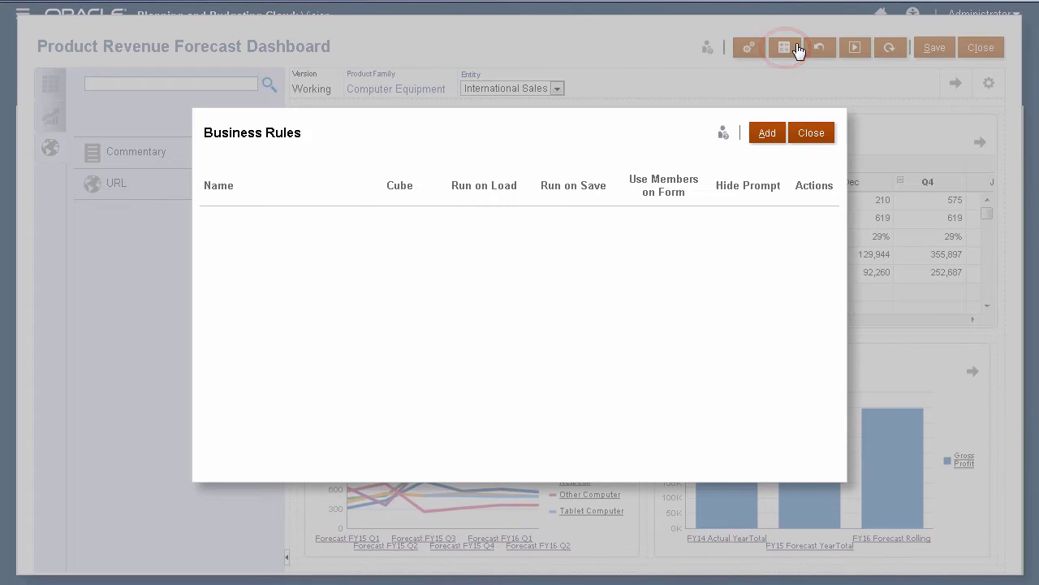
left_click(760, 136)
left_click(790, 139)
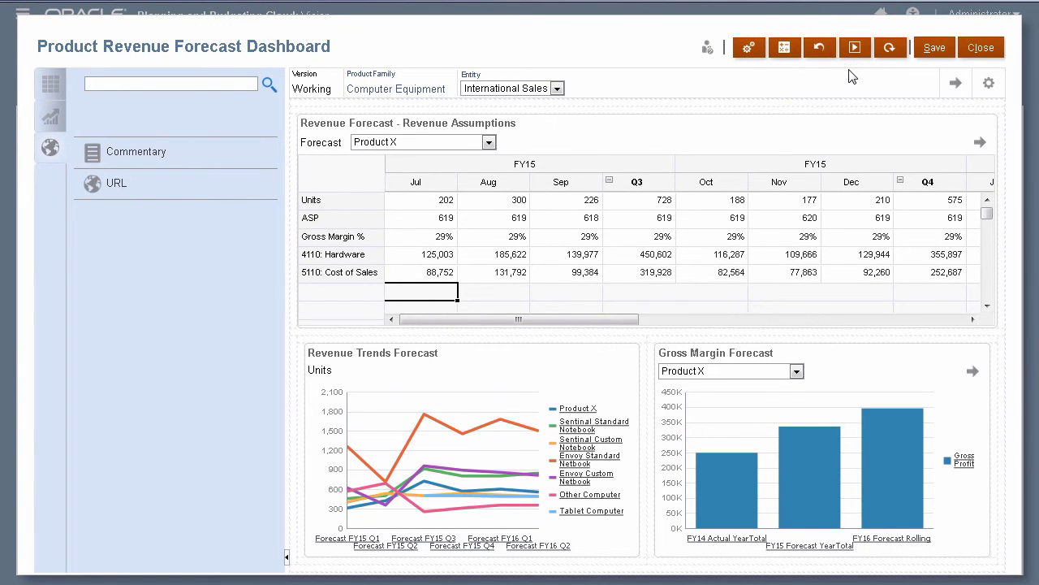
- Preview the dashboard in runtime mode, then close it back to the Dashboards list
left_click(856, 50)
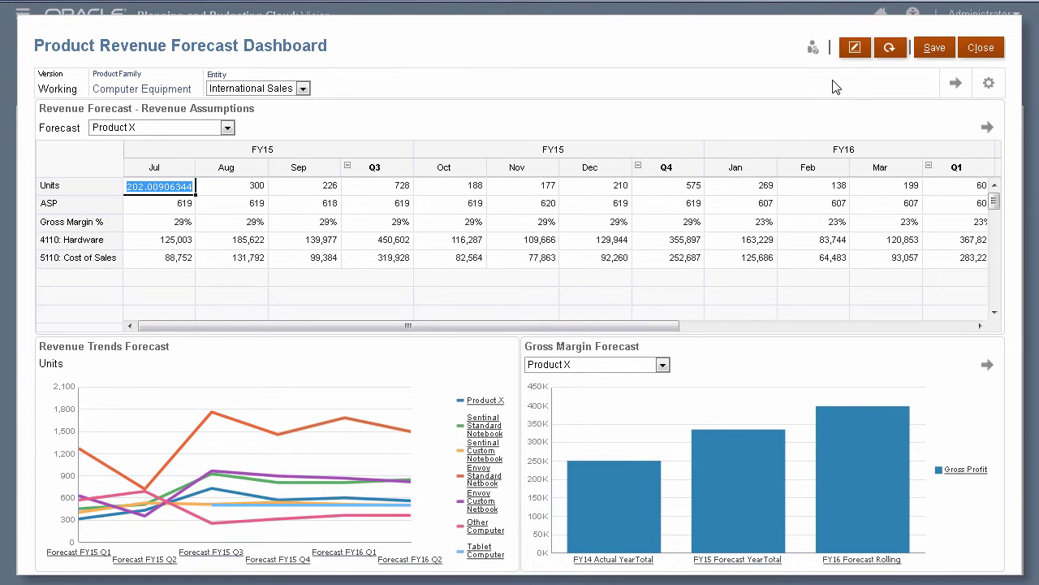
left_click(981, 51)
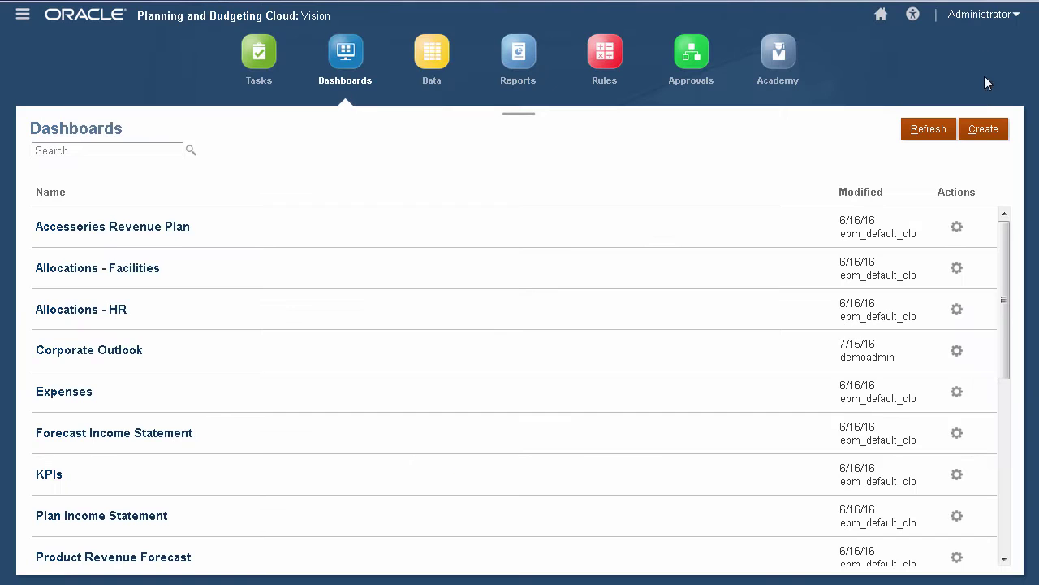
- Start a new dashboard with Revenue Info on top and Revenue Summary below it
left_click(983, 132)
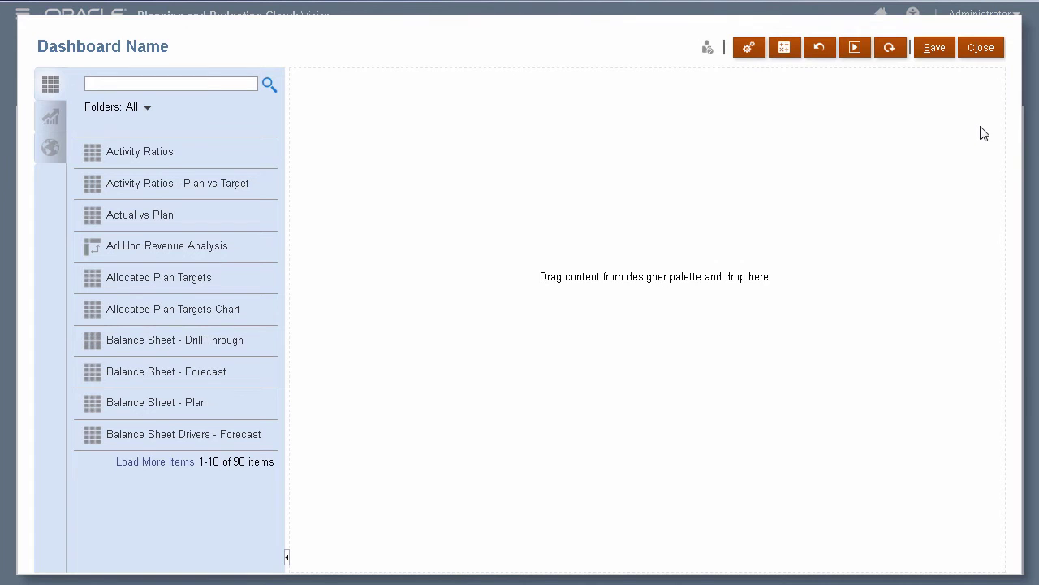
type("Rev")
type("enue Info")
key("Return")
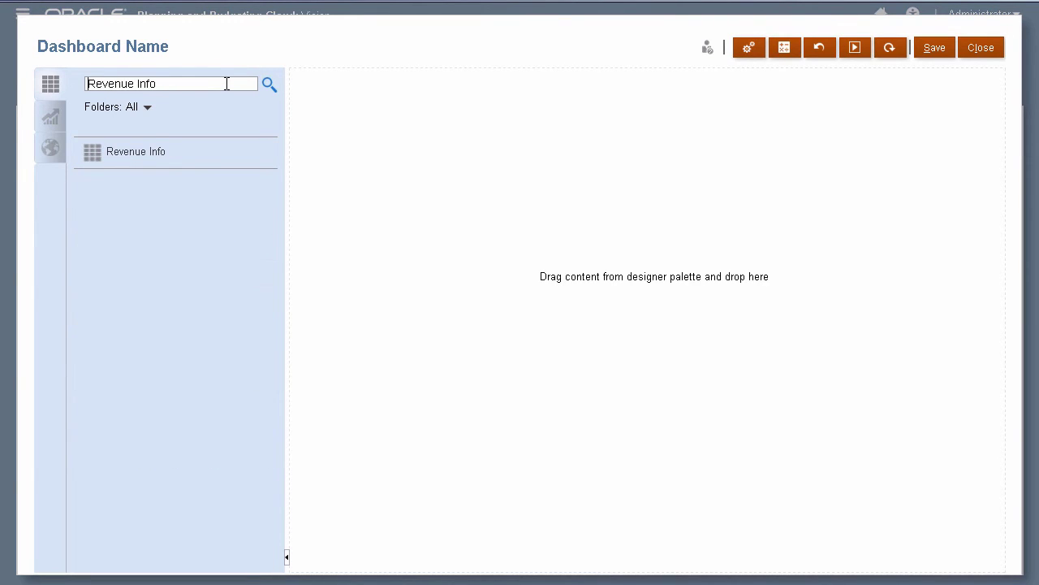
left_click_drag(134, 151, 329, 139)
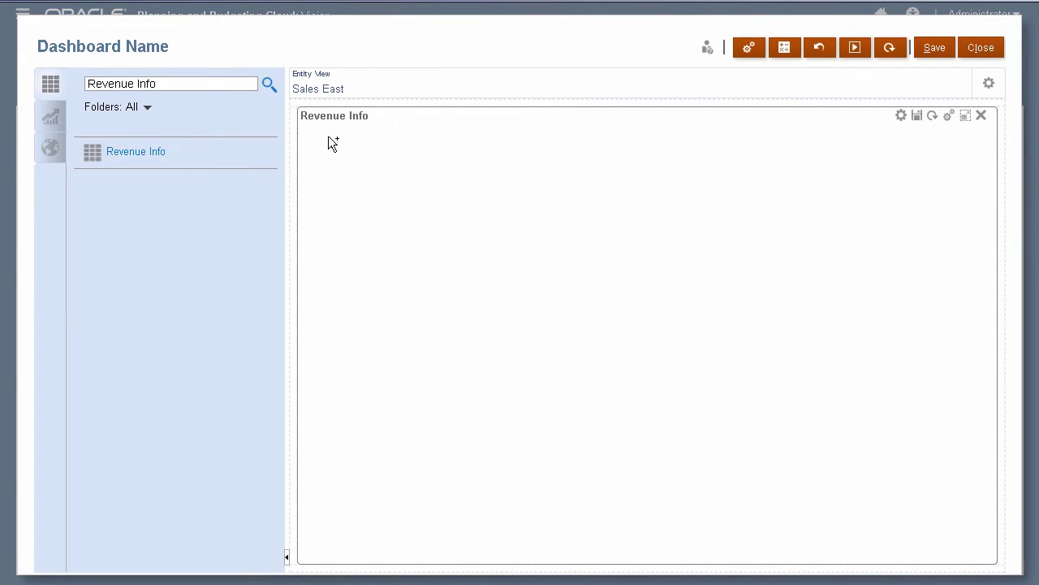
left_click_drag(179, 84, 77, 81)
type("Revenue Summary")
key("Return")
left_click_drag(134, 151, 730, 567)
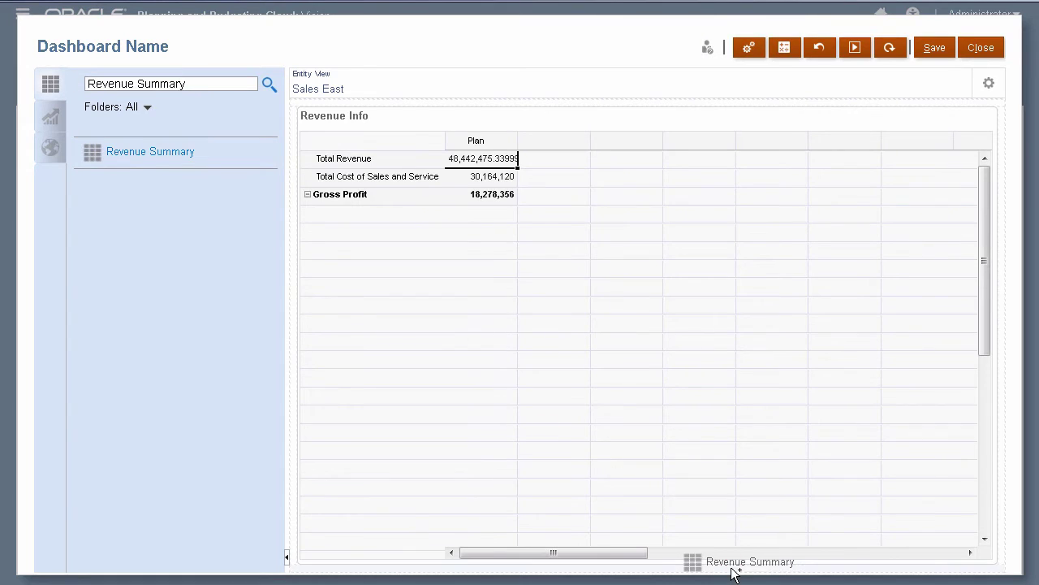
- Add Revenue by Category beside Revenue Summary and Product Revenue Analysis along the bottom
double_click(160, 83)
type("by Category")
key("Return")
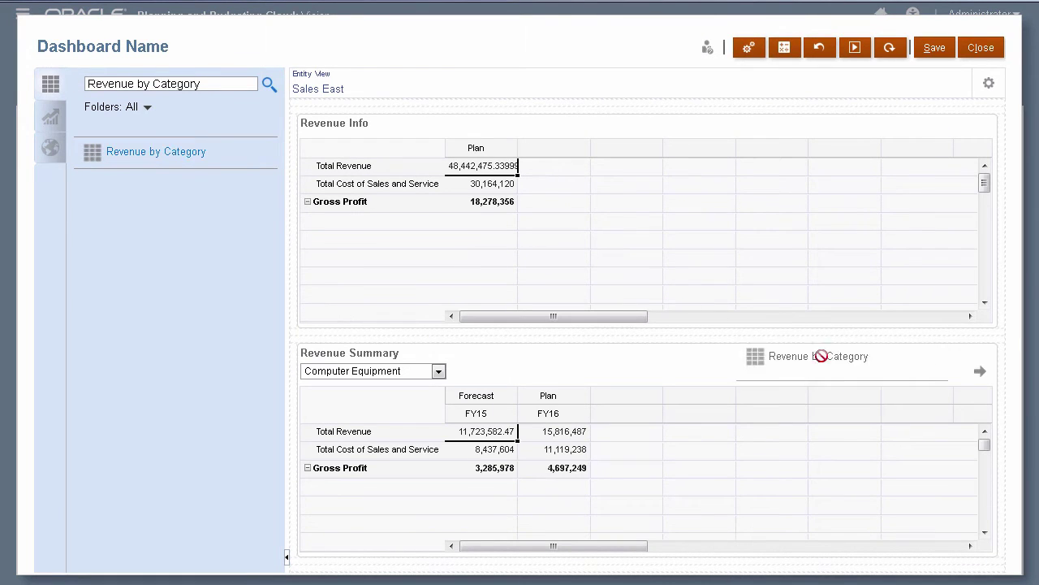
left_click_drag(150, 151, 999, 413)
left_click_drag(203, 84, 85, 81)
type("Product Revenue")
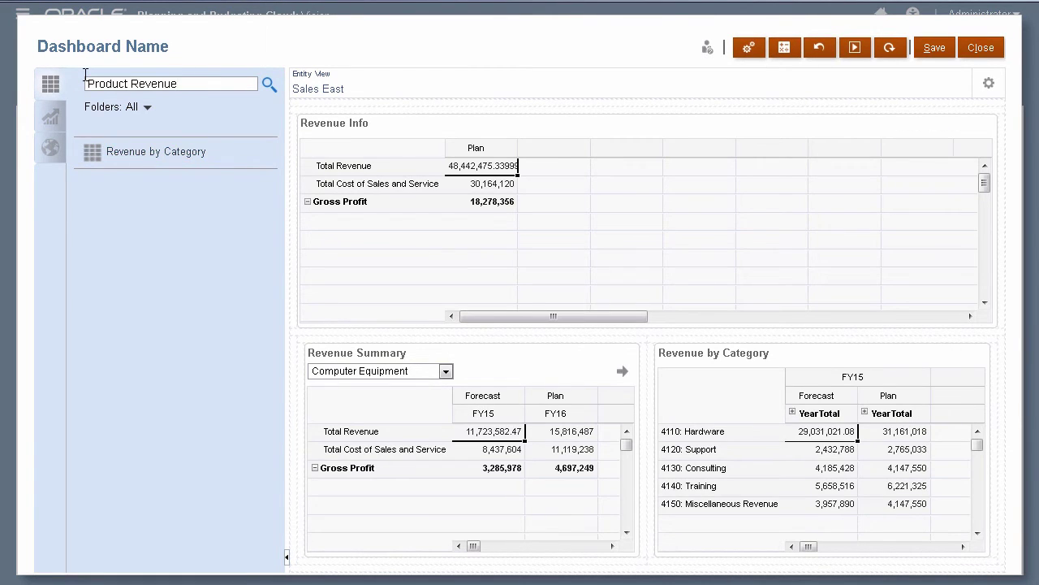
key("Return")
left_click_drag(162, 151, 641, 570)
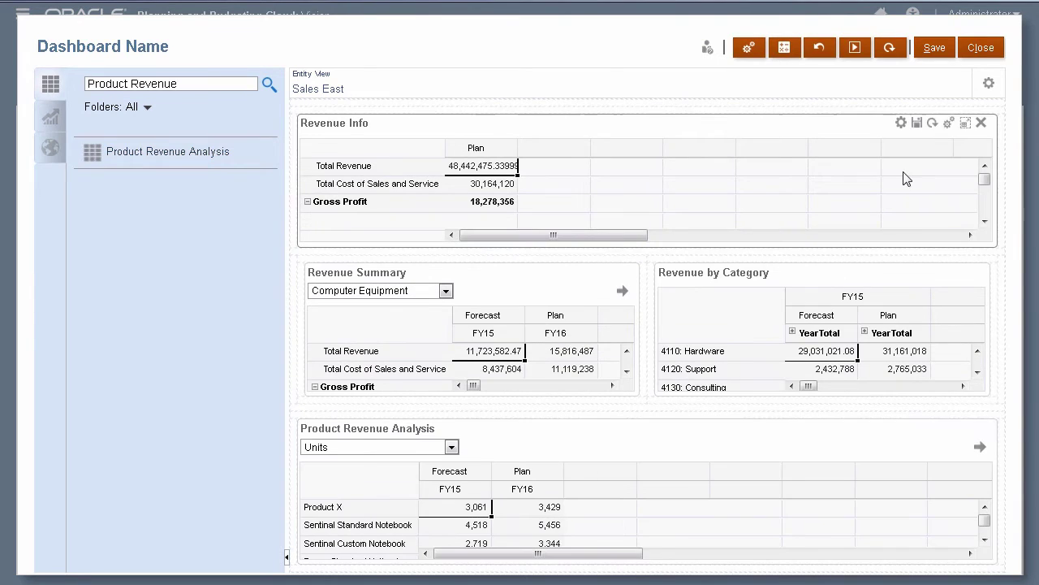
left_click(947, 122)
- Set Revenue Info's chart type to Tile, keeping Forms as its data source
left_click(665, 251)
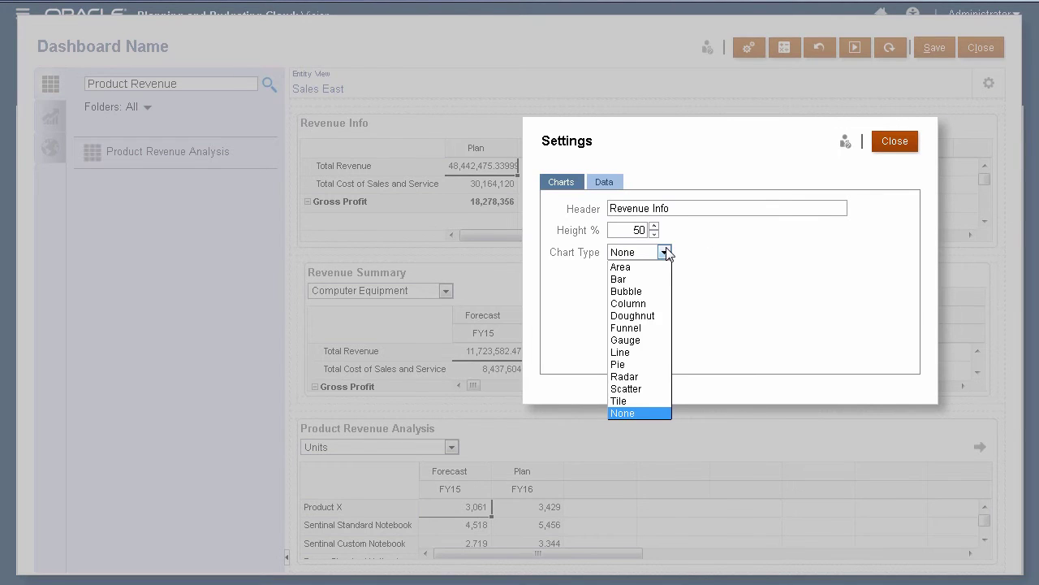
left_click(636, 397)
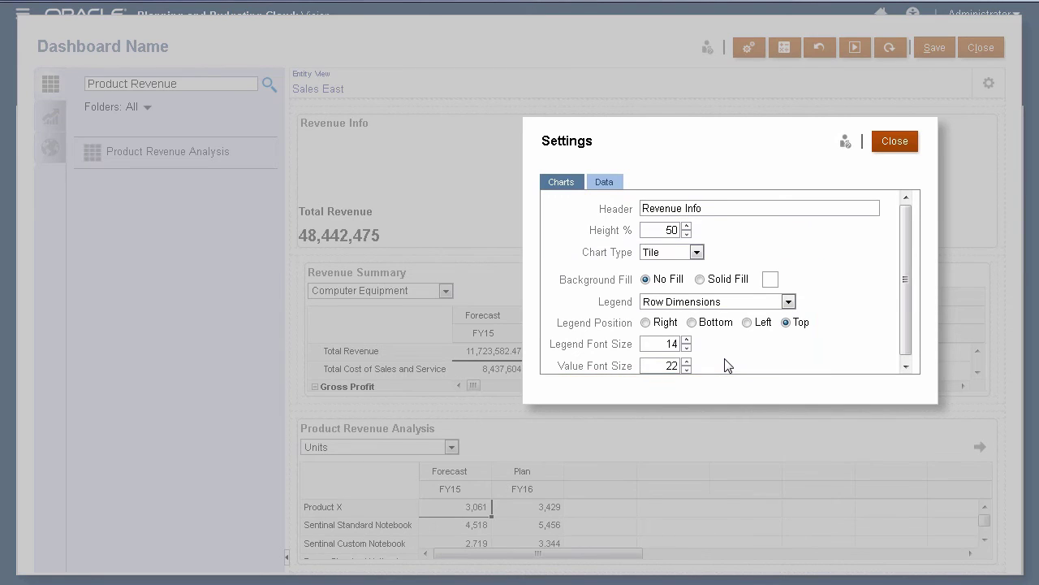
left_click(607, 184)
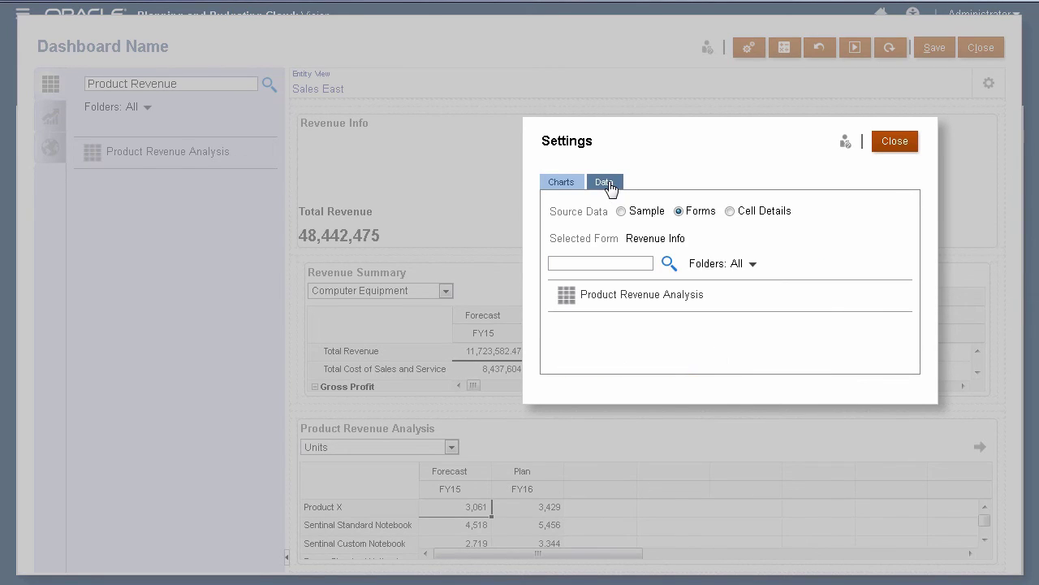
left_click(731, 214)
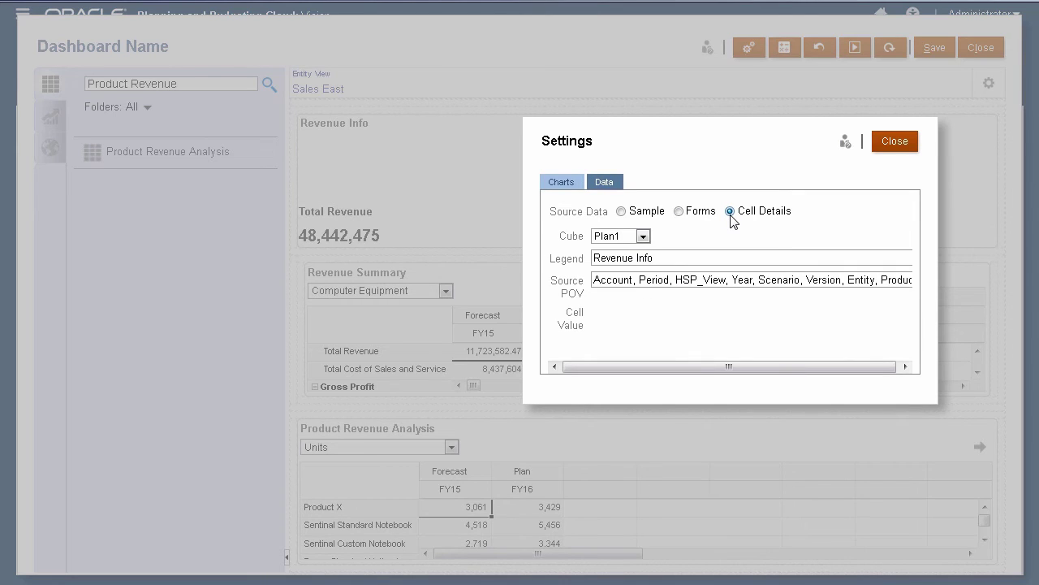
left_click(679, 211)
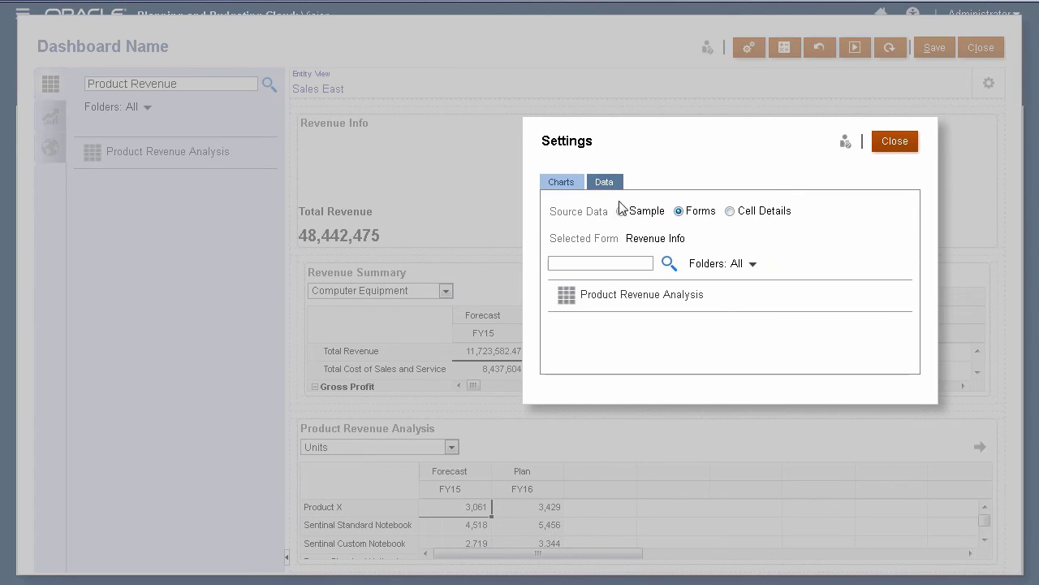
left_click(562, 183)
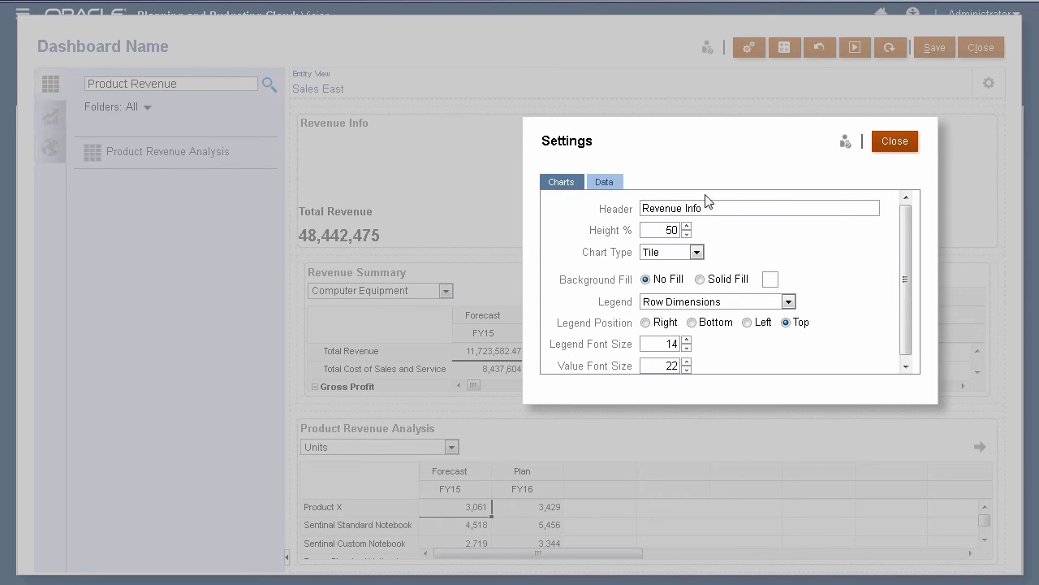
- Set the Revenue Summary panel's chart type to Column
left_click(894, 143)
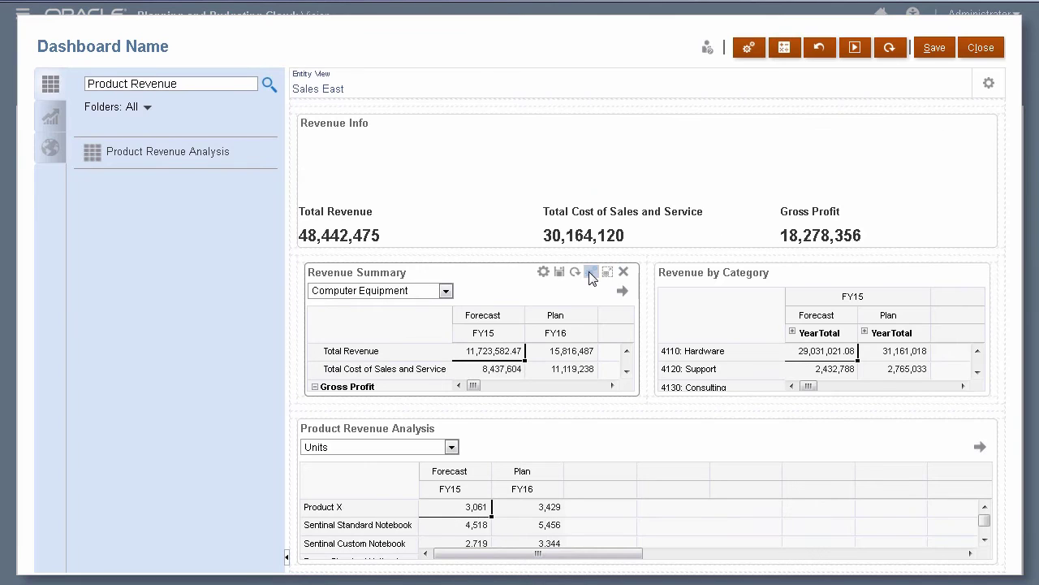
left_click(591, 272)
left_click(306, 401)
left_click(300, 454)
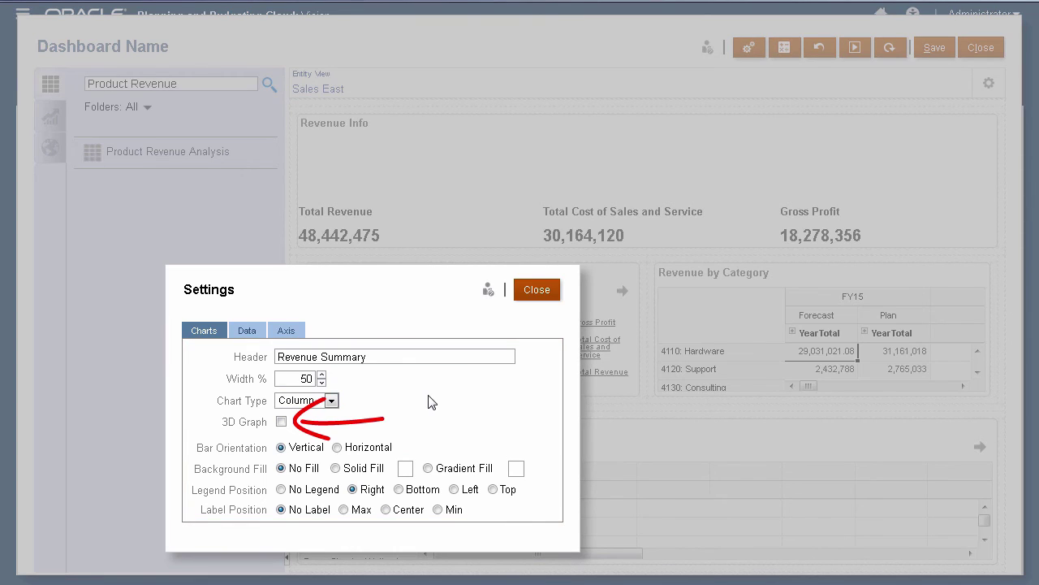
left_click(542, 292)
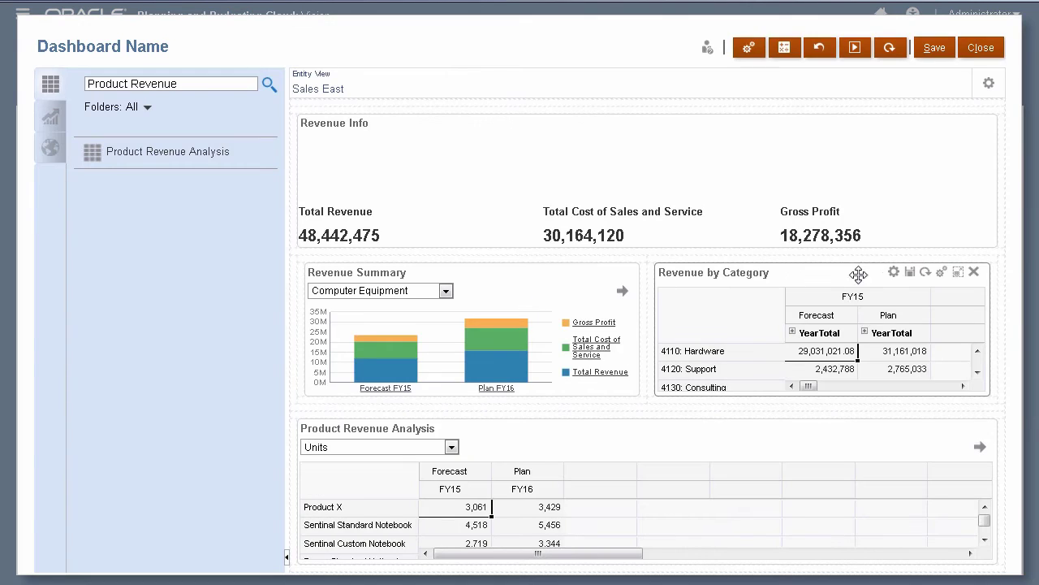
- Set the Revenue by Category panel's chart type to Bar
left_click(938, 273)
left_click(658, 400)
left_click(625, 424)
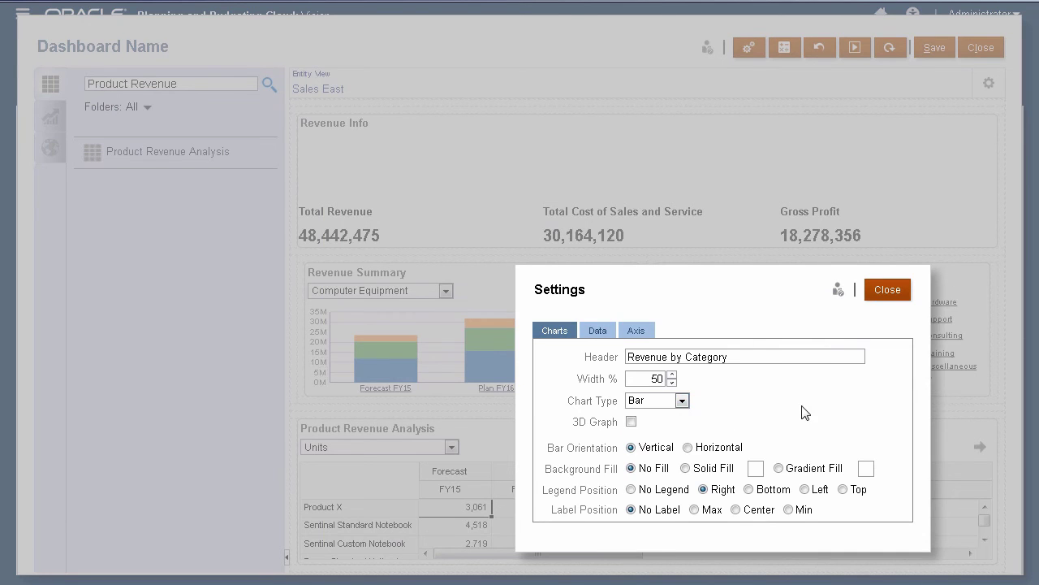
left_click(899, 294)
- Set the Product Revenue Analysis panel's chart type to Doughnut
left_click(947, 425)
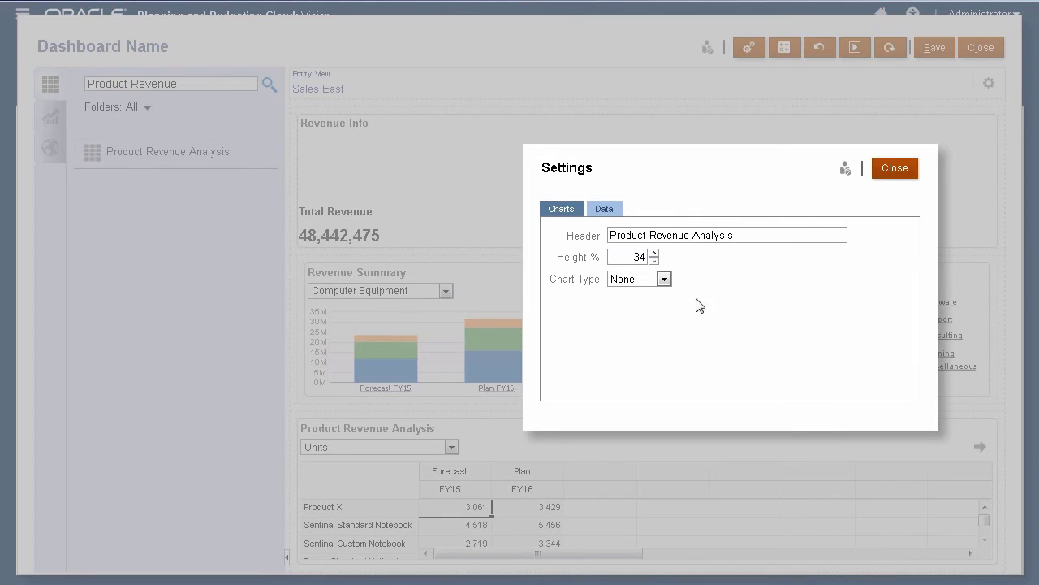
left_click(664, 279)
left_click(634, 344)
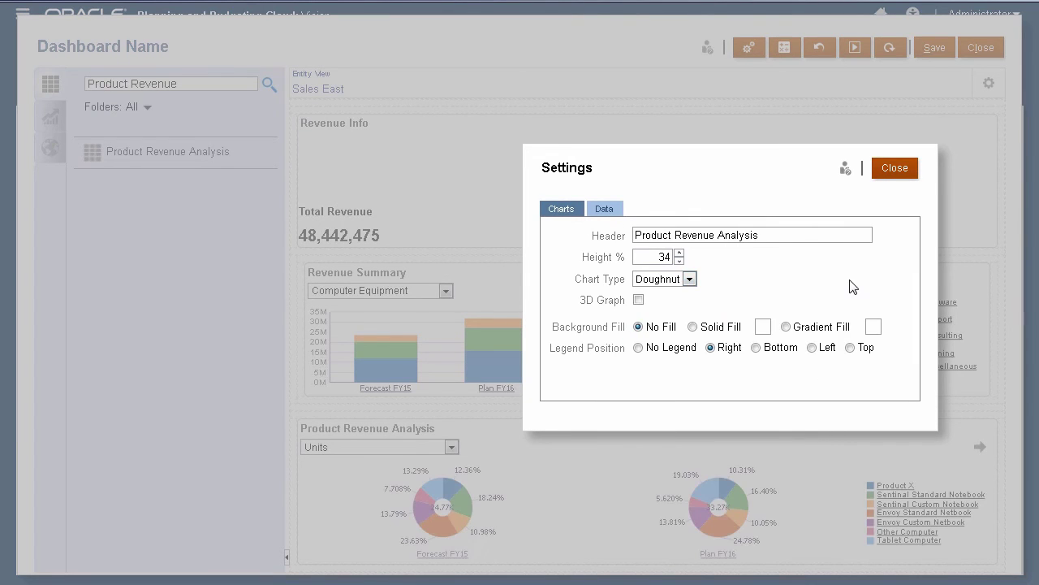
left_click(895, 168)
left_click(81, 46)
- Title the dashboard 'Revenue Overview Dashboard' and save and close it
type("Revenue Overview Dashboard")
key("Return")
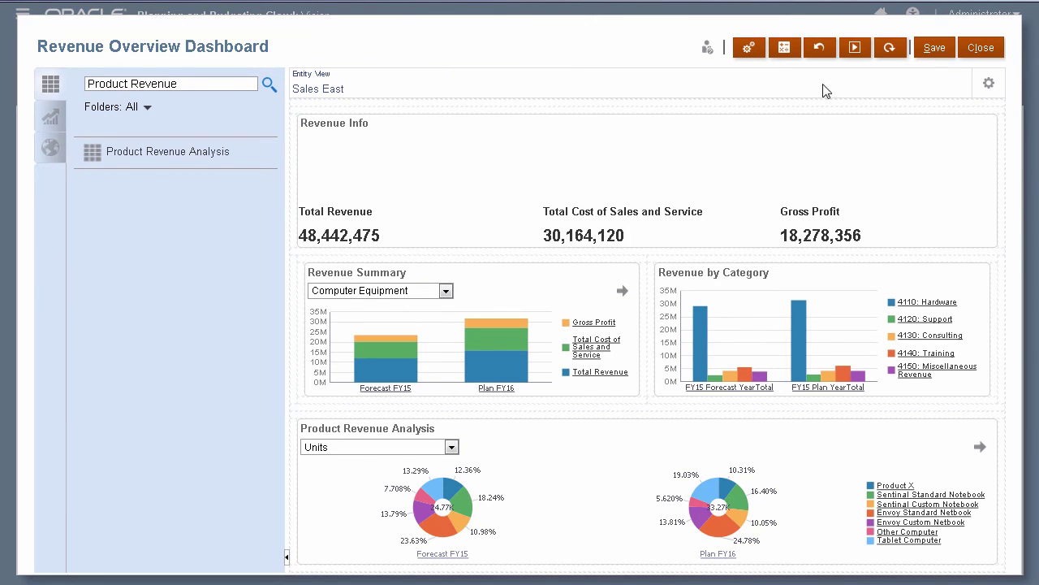
left_click(986, 50)
- Filter the dashboards list by 'Revenue Overview Dashboard' and open it to check it
left_click(144, 153)
type("Revenue Ov")
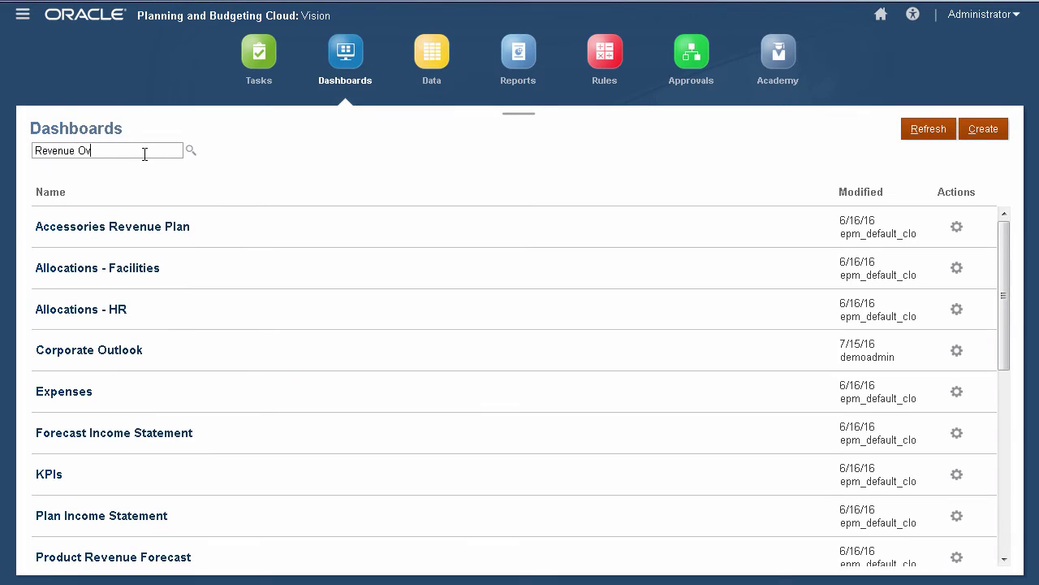
type("erview Dashboard")
key("Return")
left_click(114, 225)
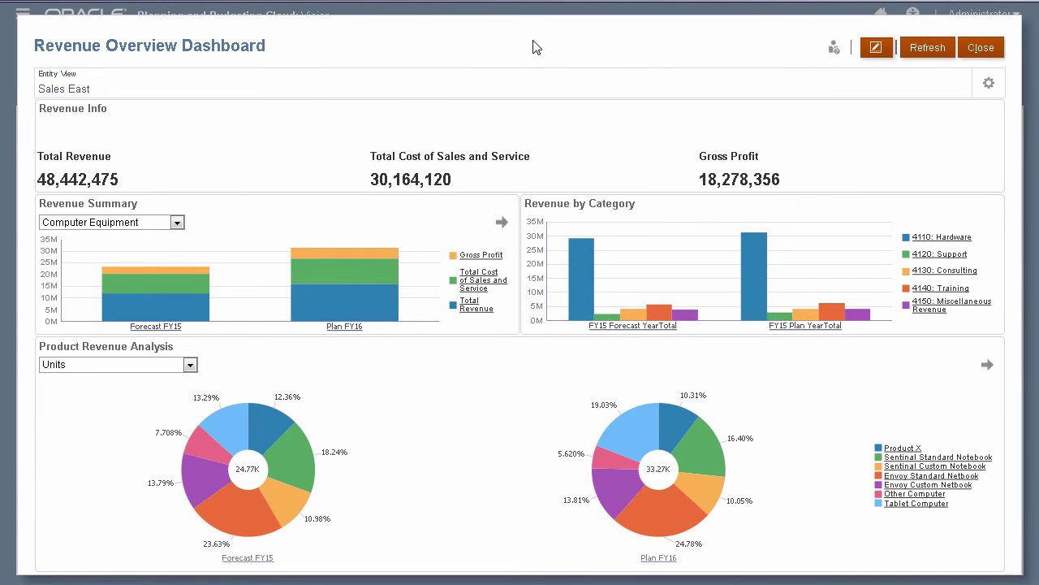
- Close the Revenue Overview Dashboard and view its Actions menu with Assign Permission
left_click(980, 51)
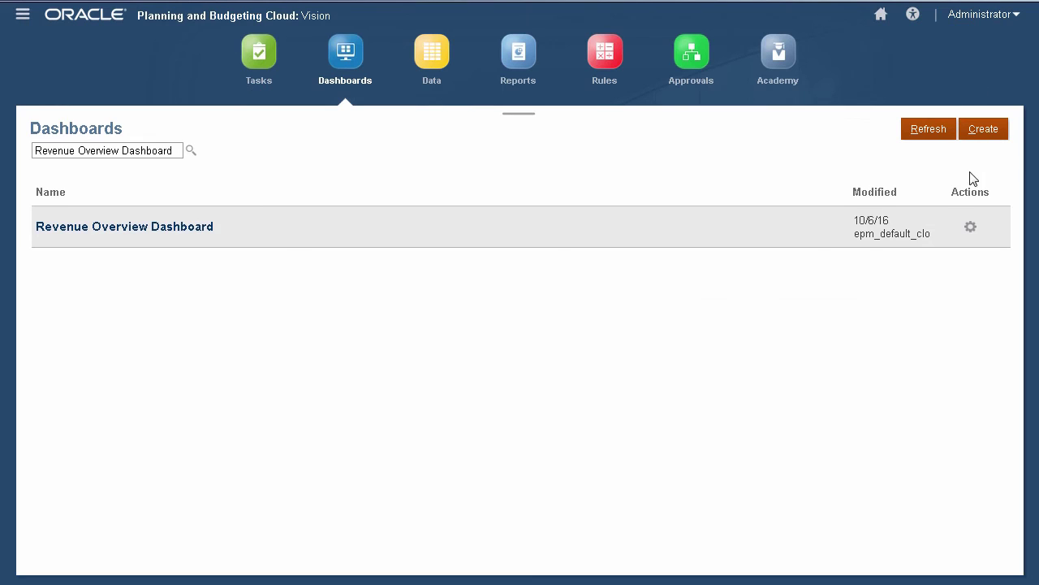
left_click(969, 230)
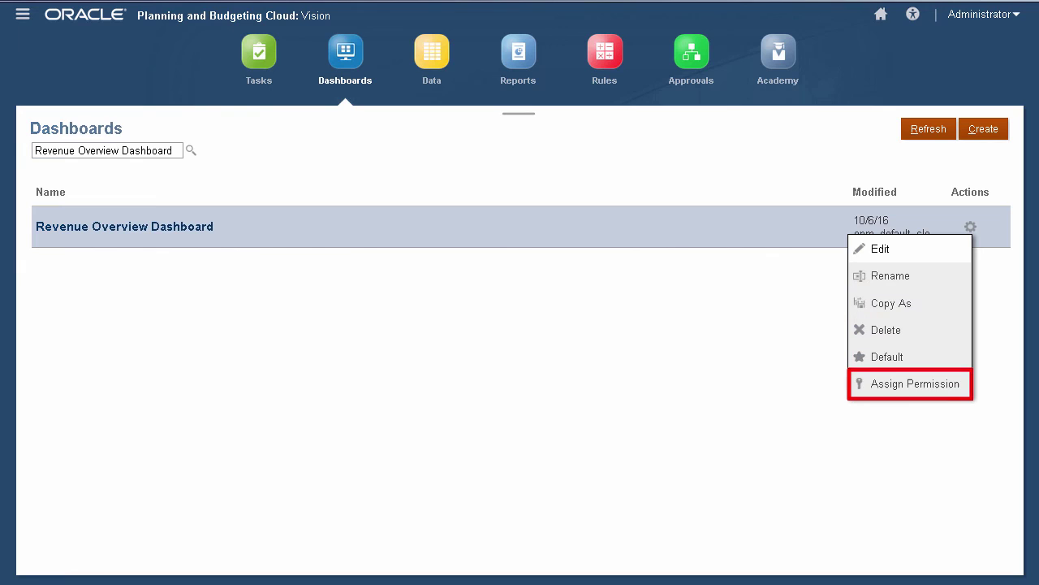
left_click(172, 151)
- Clear the 'Revenue Overview Dashboard' search text to list all dashboards again
left_click_drag(172, 150, 31, 130)
key("BackSpace")
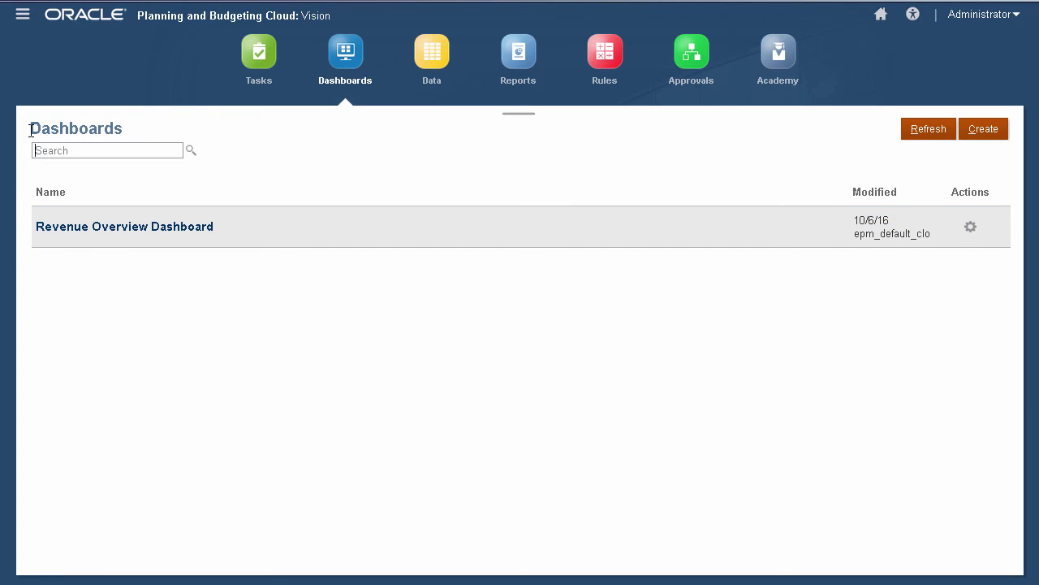
key("Return")
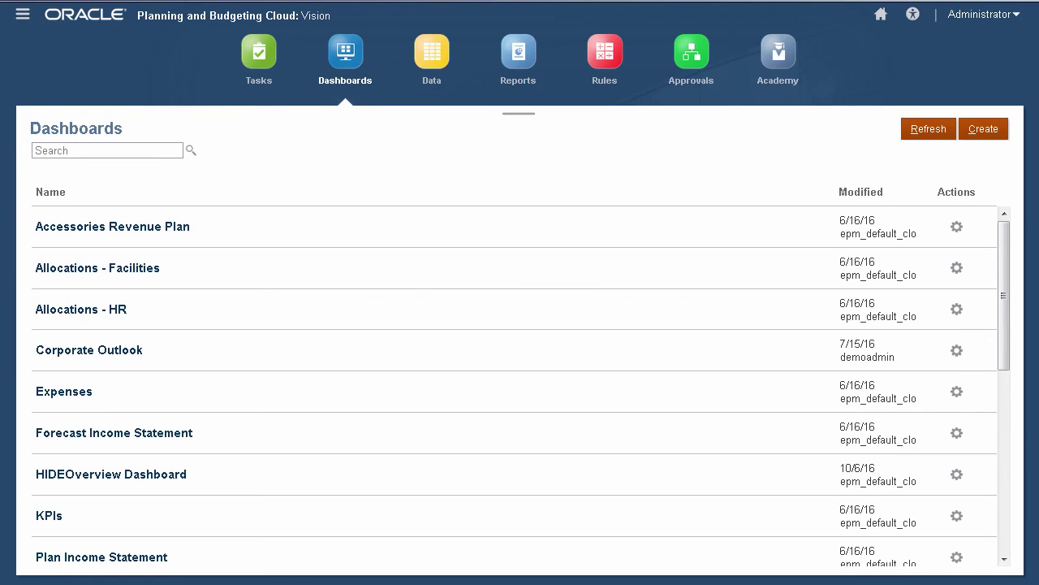